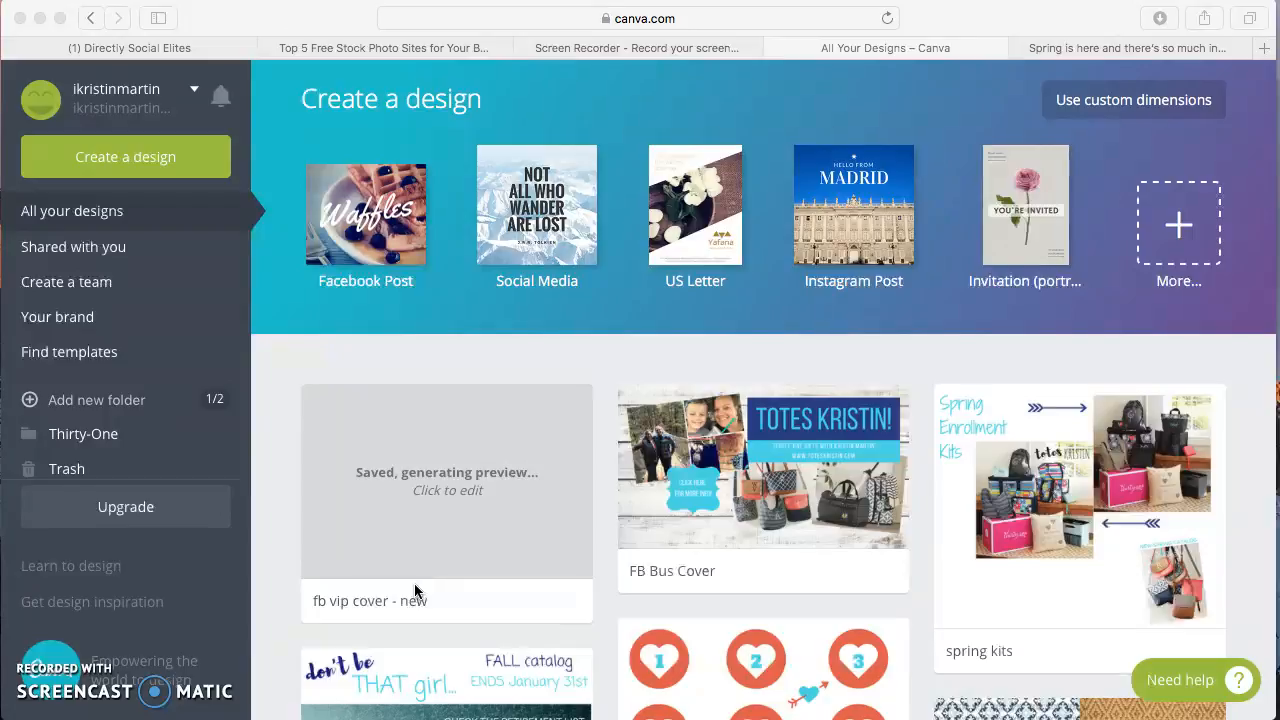
Create a new Facebook Post design of 940 × 788 px and look through the Canva layouts offered for it
left_click(427, 538)
left_click(372, 221)
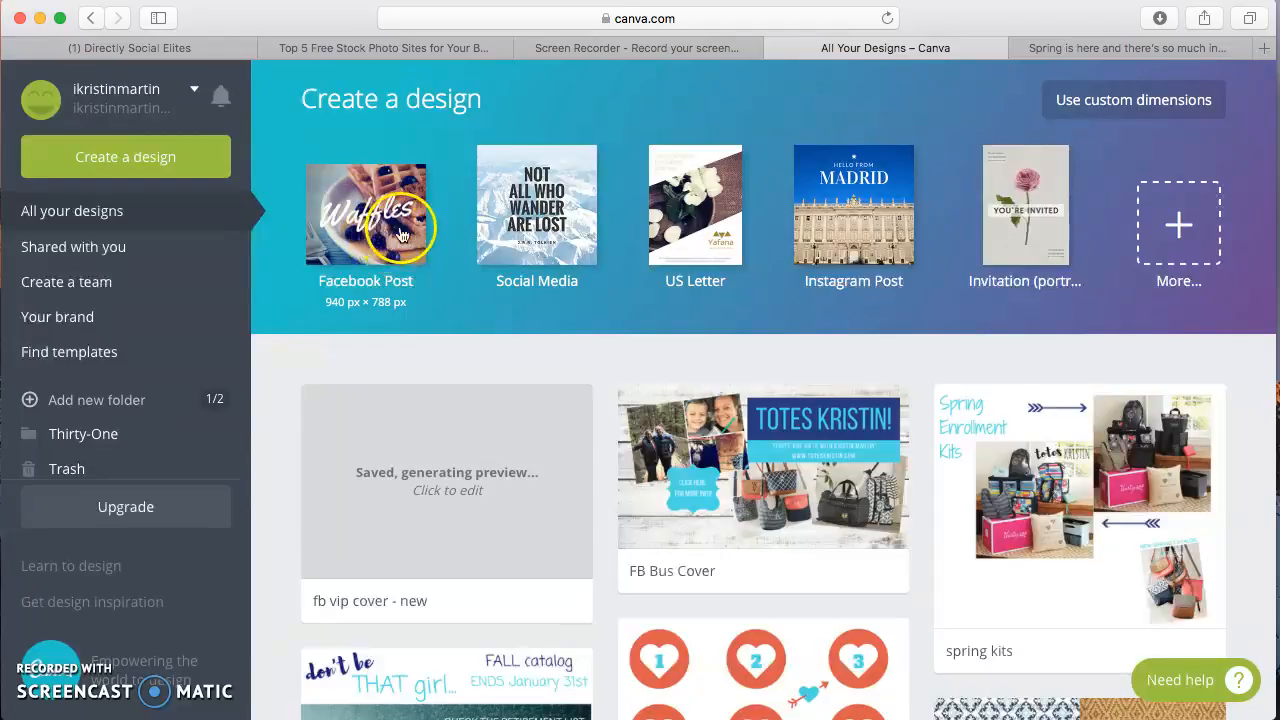
left_click(386, 213)
left_click(384, 210)
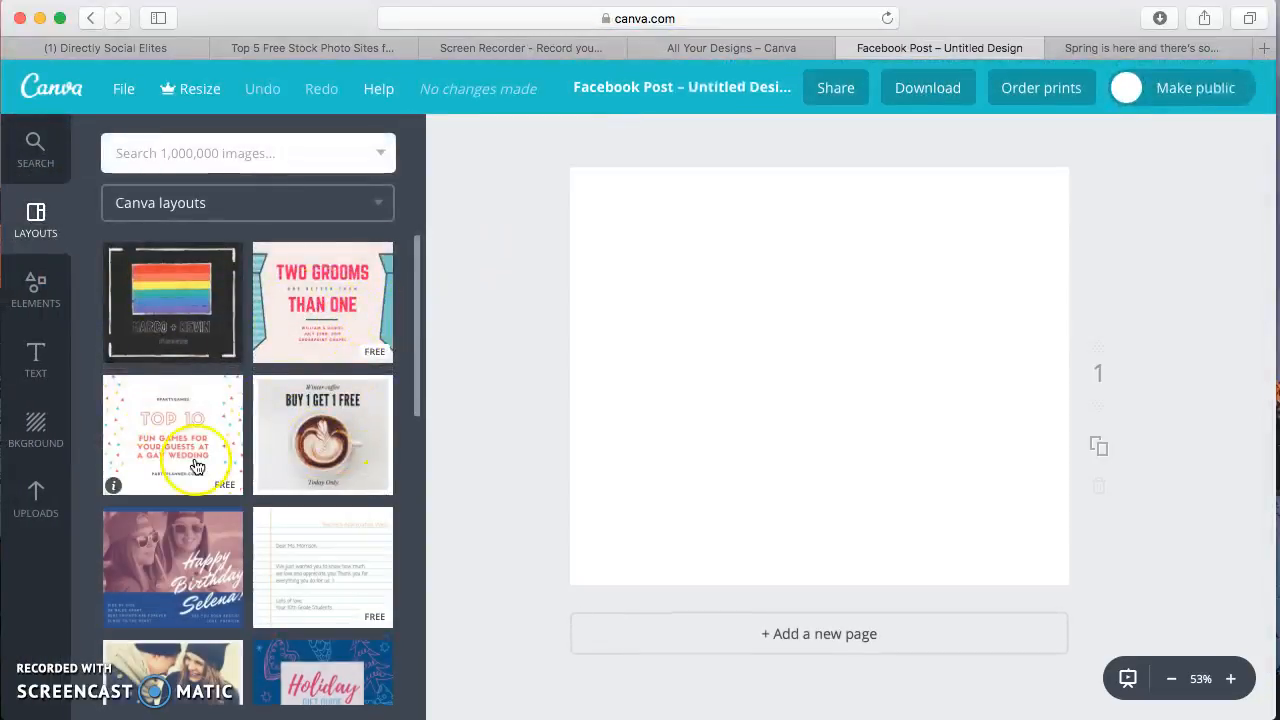
left_click_drag(416, 292, 420, 455)
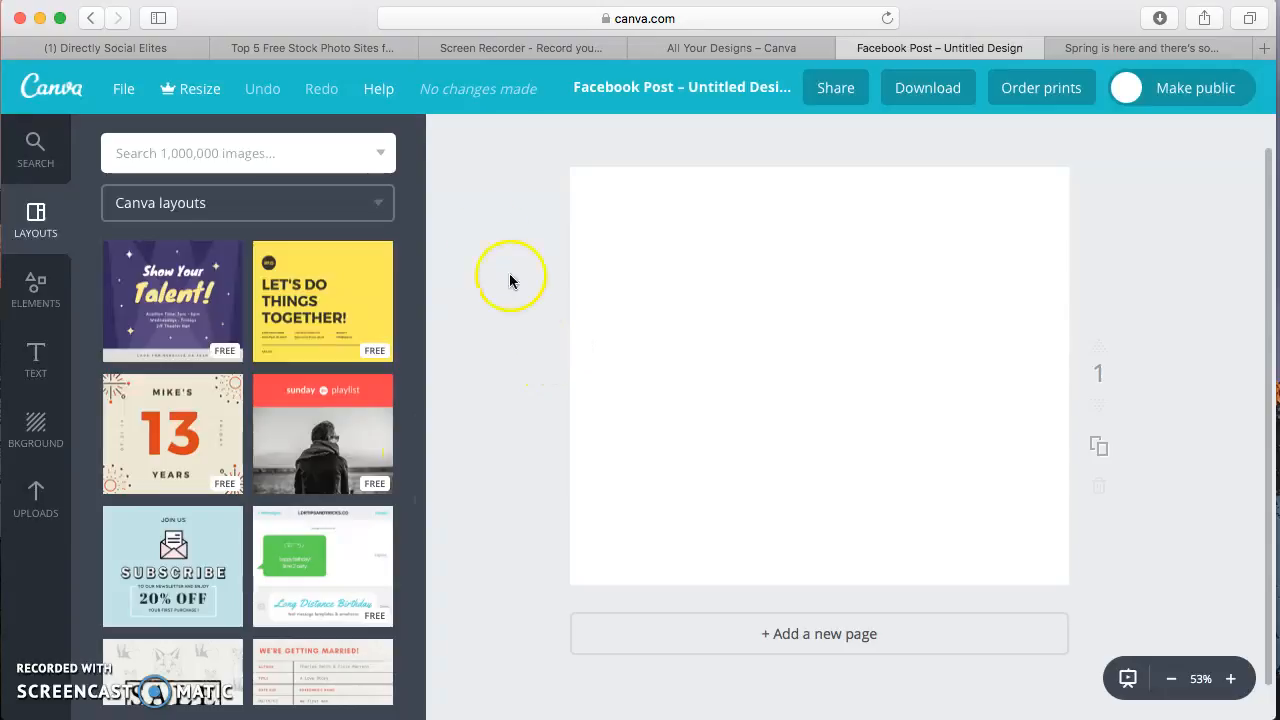
Switch to the blog article on the top 5 free stock photo sites and open Pexels.com from its #1 entry
left_click(293, 52)
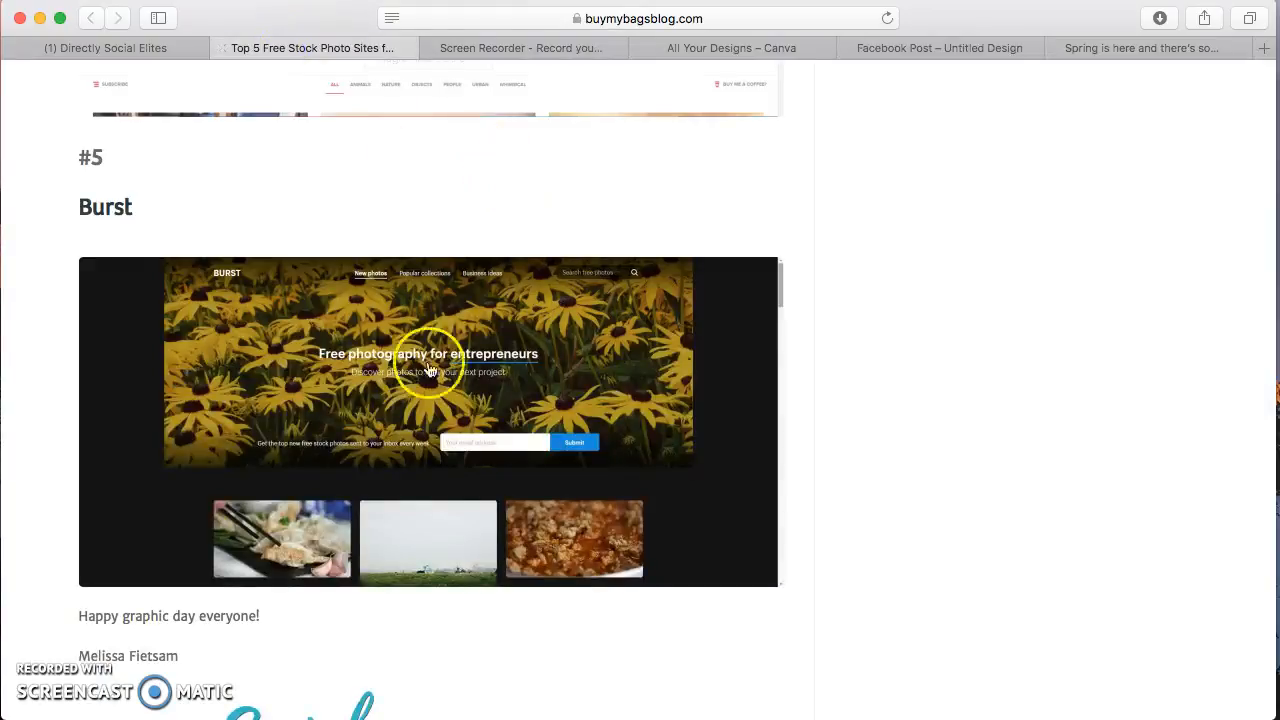
scroll(423, 466, "up", 3)
scroll(422, 474, "up", 10)
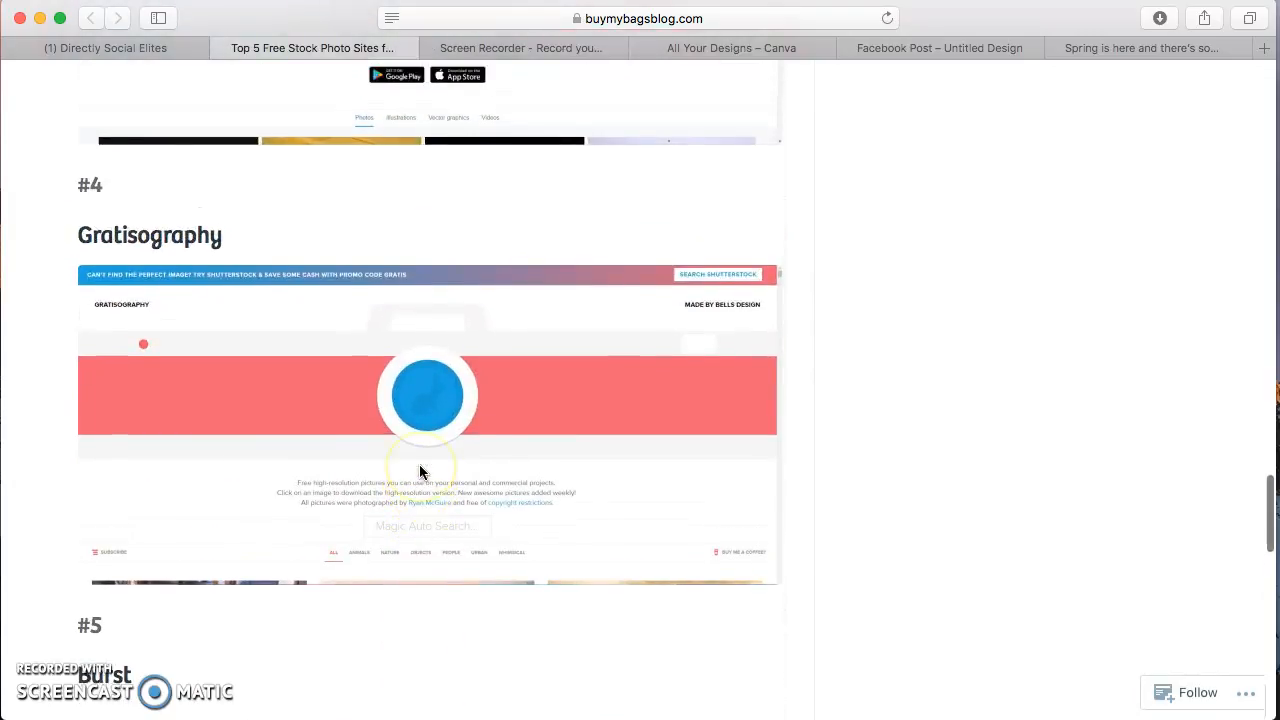
scroll(420, 472, "up", 10)
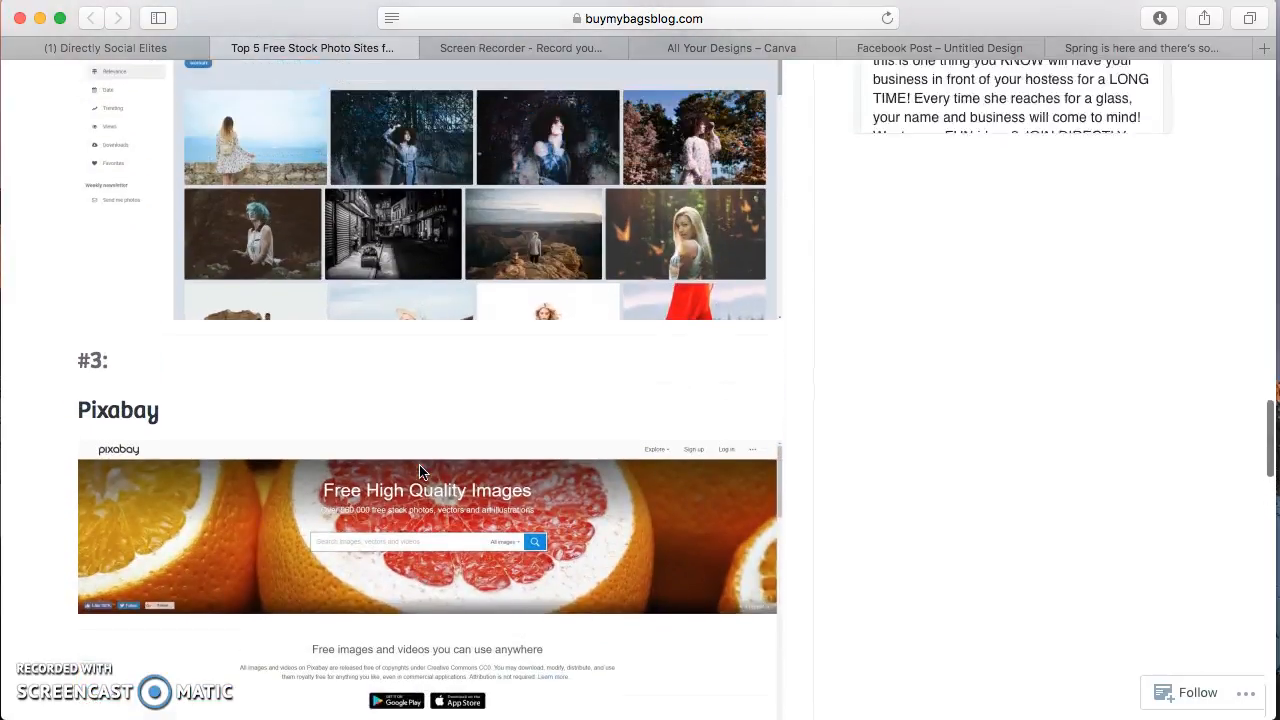
scroll(420, 472, "up", 3)
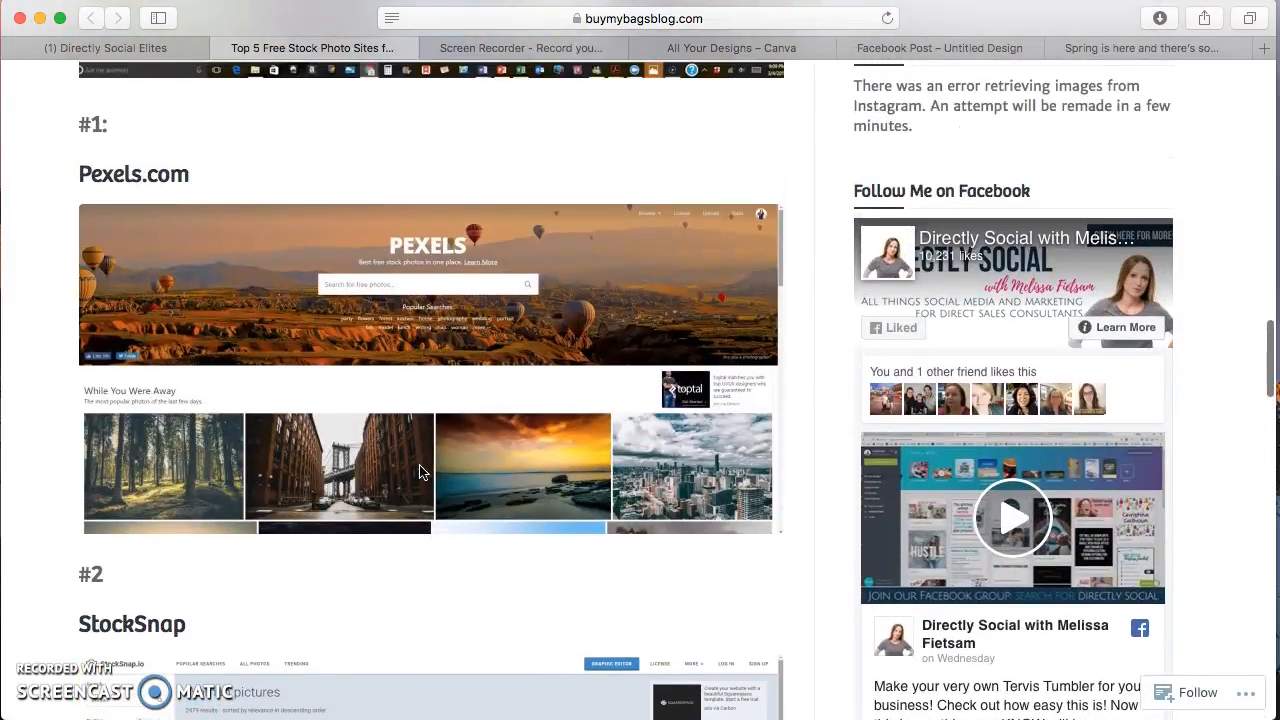
left_click(94, 180)
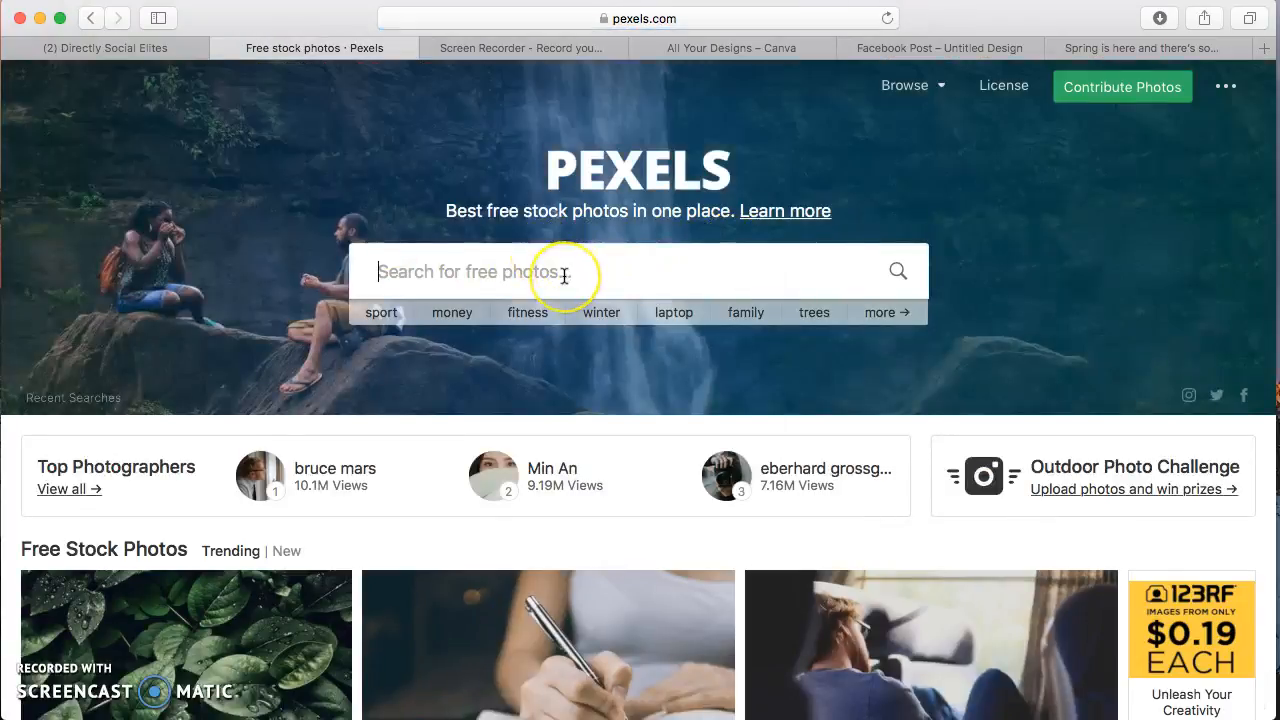
Search Pexels for "crazy girl" and open the photo of the woman with a backpack jumping in mid-air
type("crazy girl")
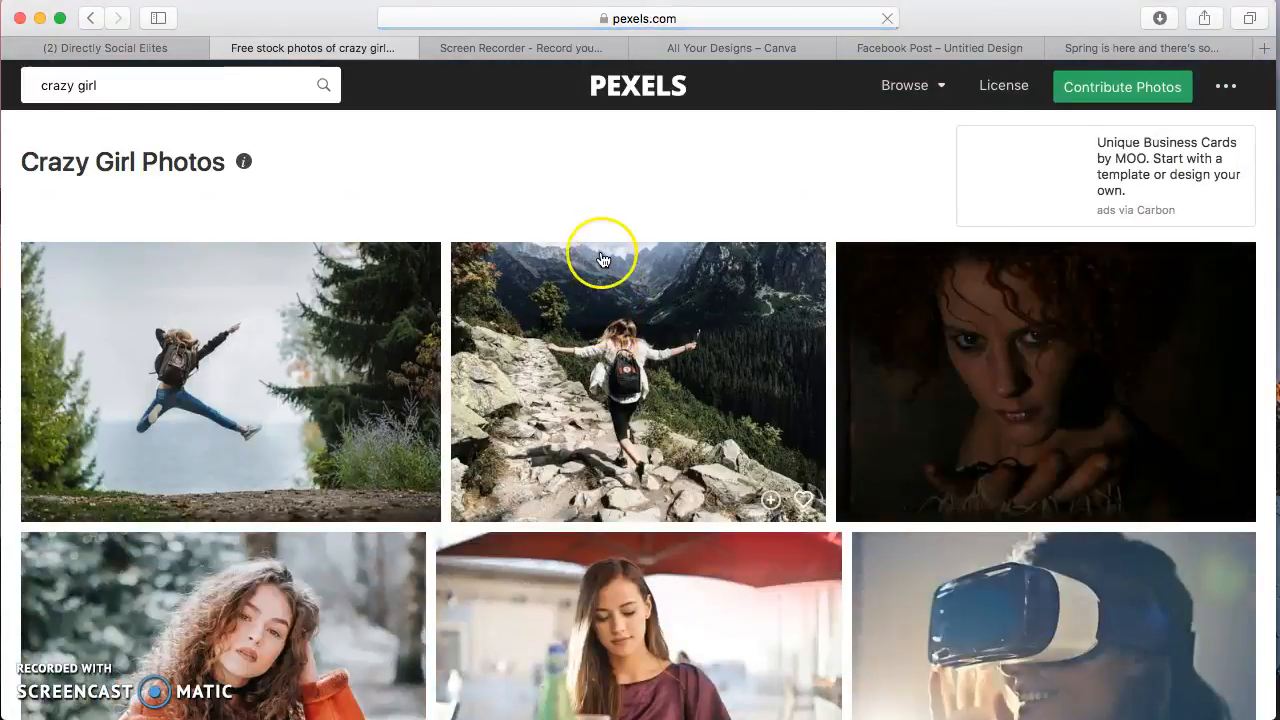
scroll(780, 375, "down", 2)
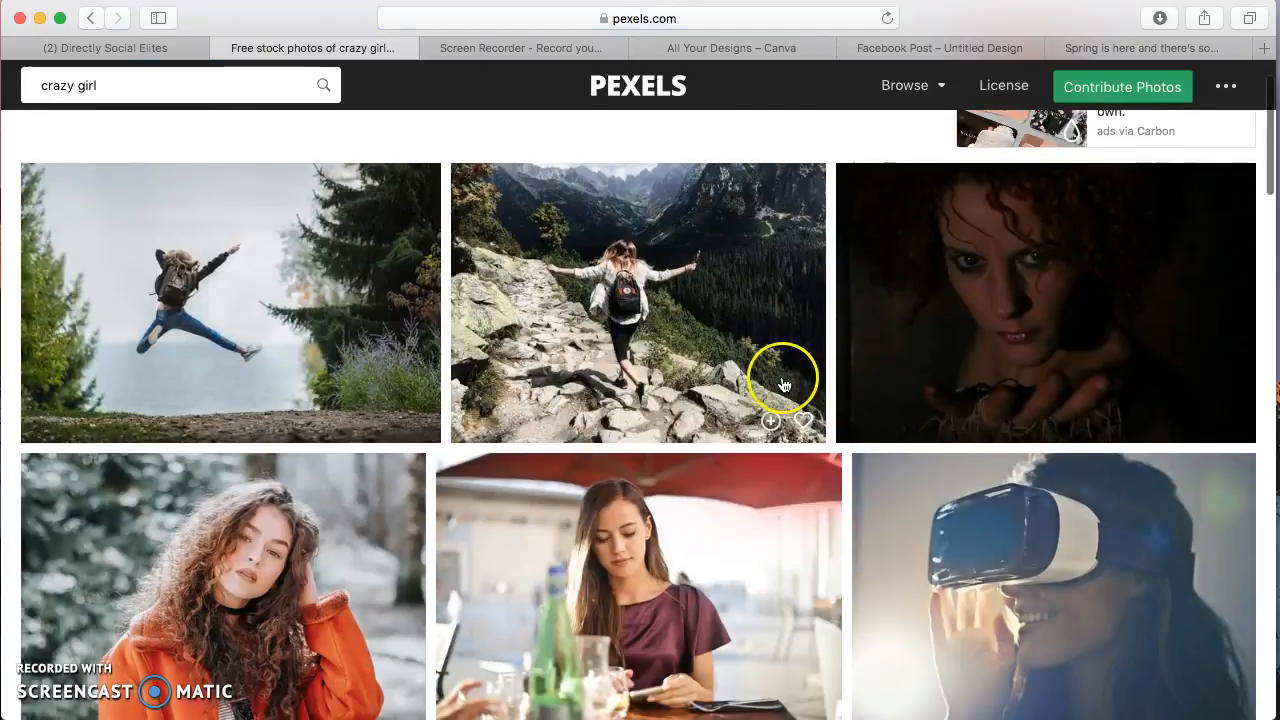
left_click(230, 290)
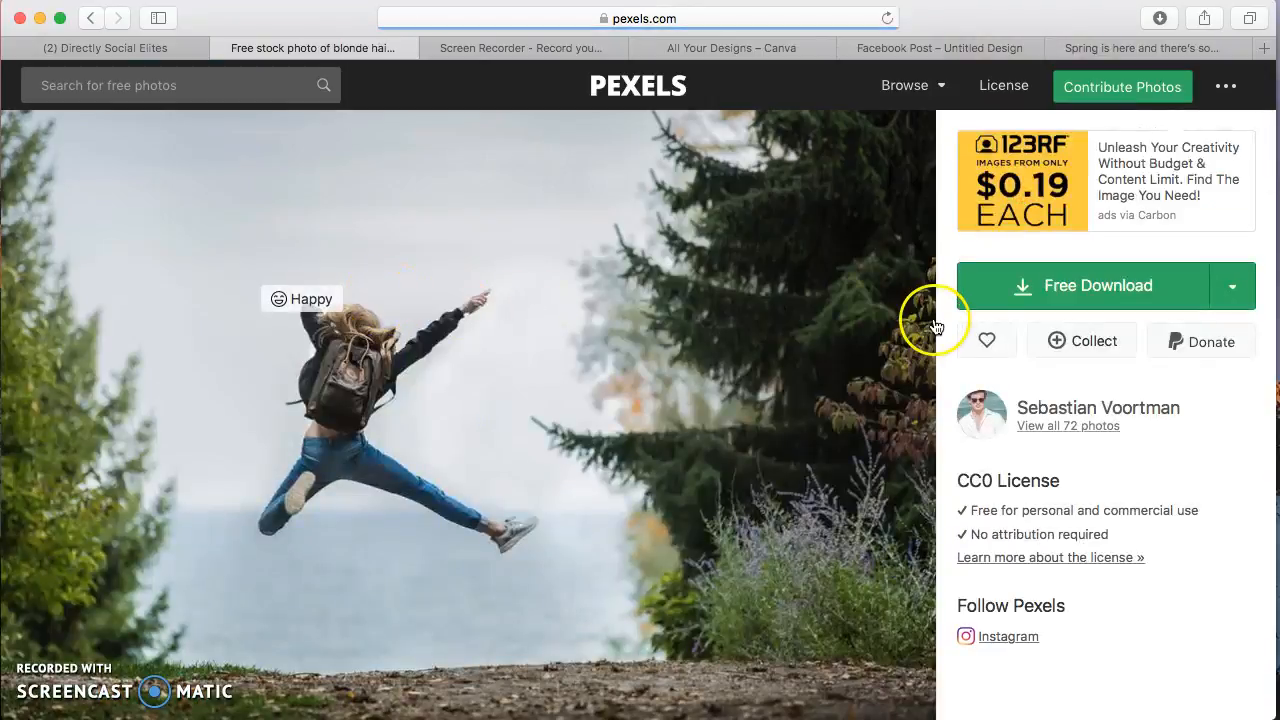
Download the jumping woman photo from Pexels and save the image as pexels-photo-214574 in Downloads
left_click(1081, 289)
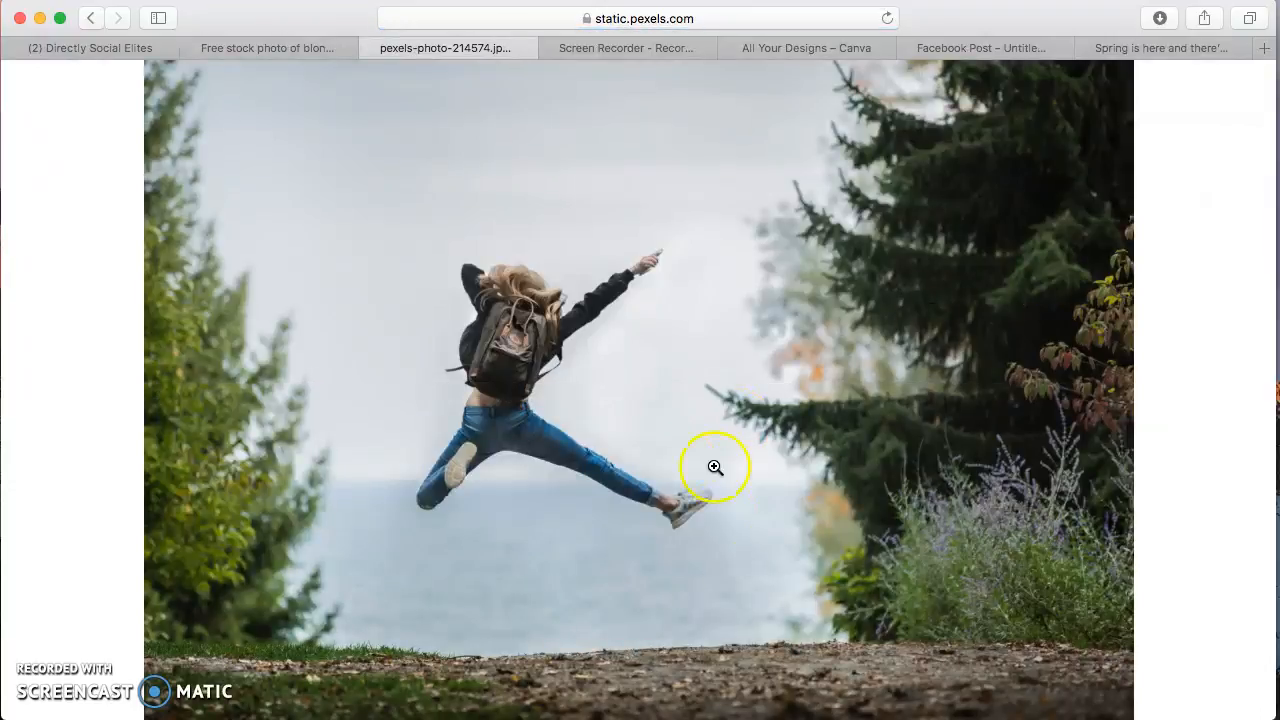
left_click(736, 522)
left_click(735, 521)
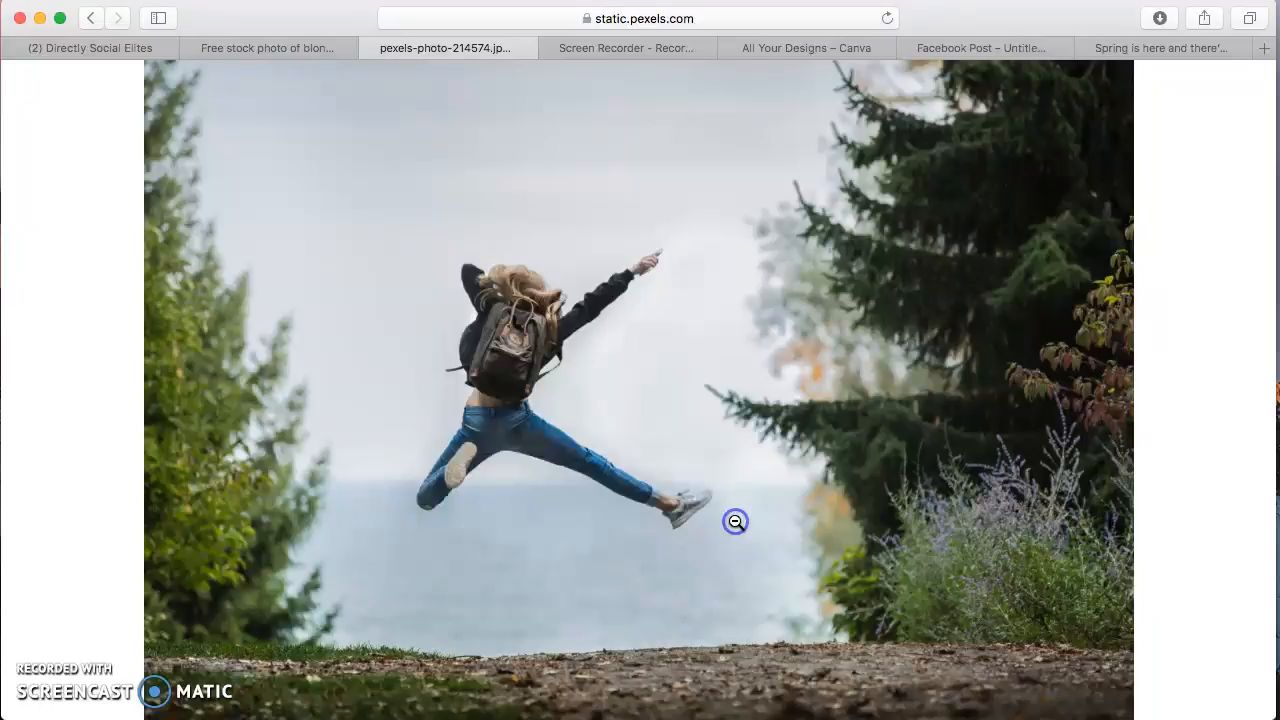
right_click(729, 500)
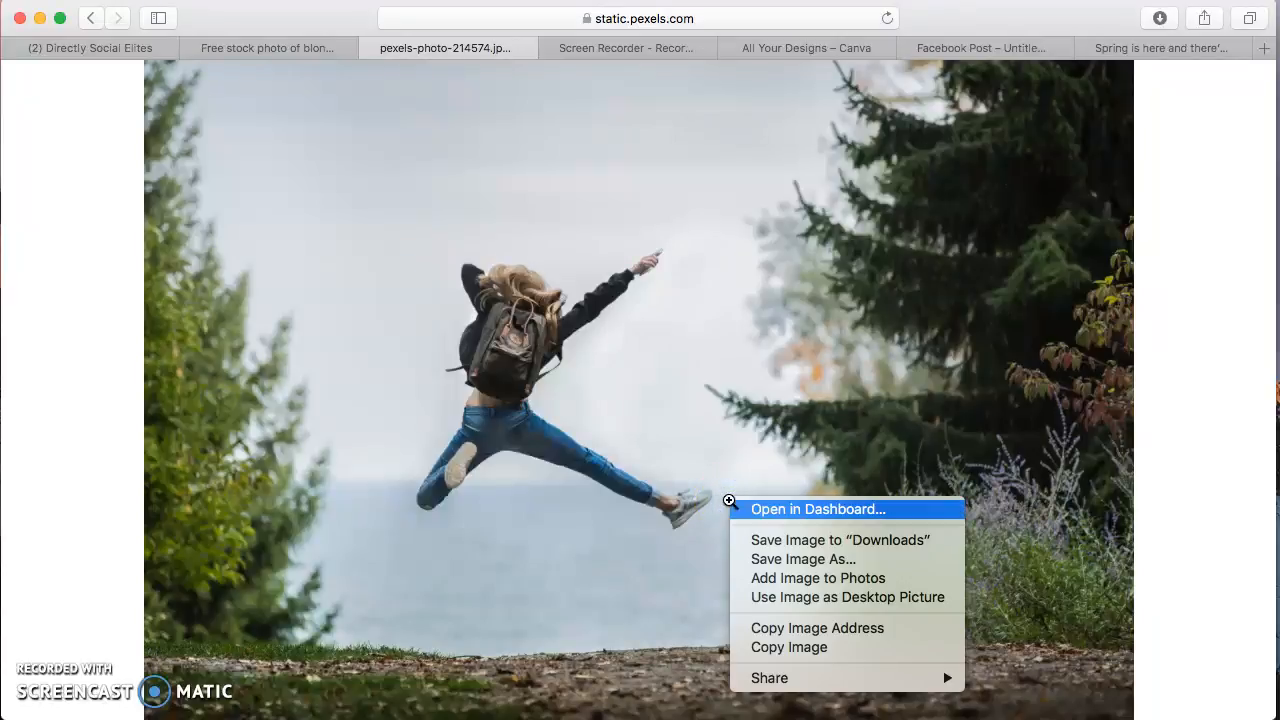
left_click(772, 557)
key("Return")
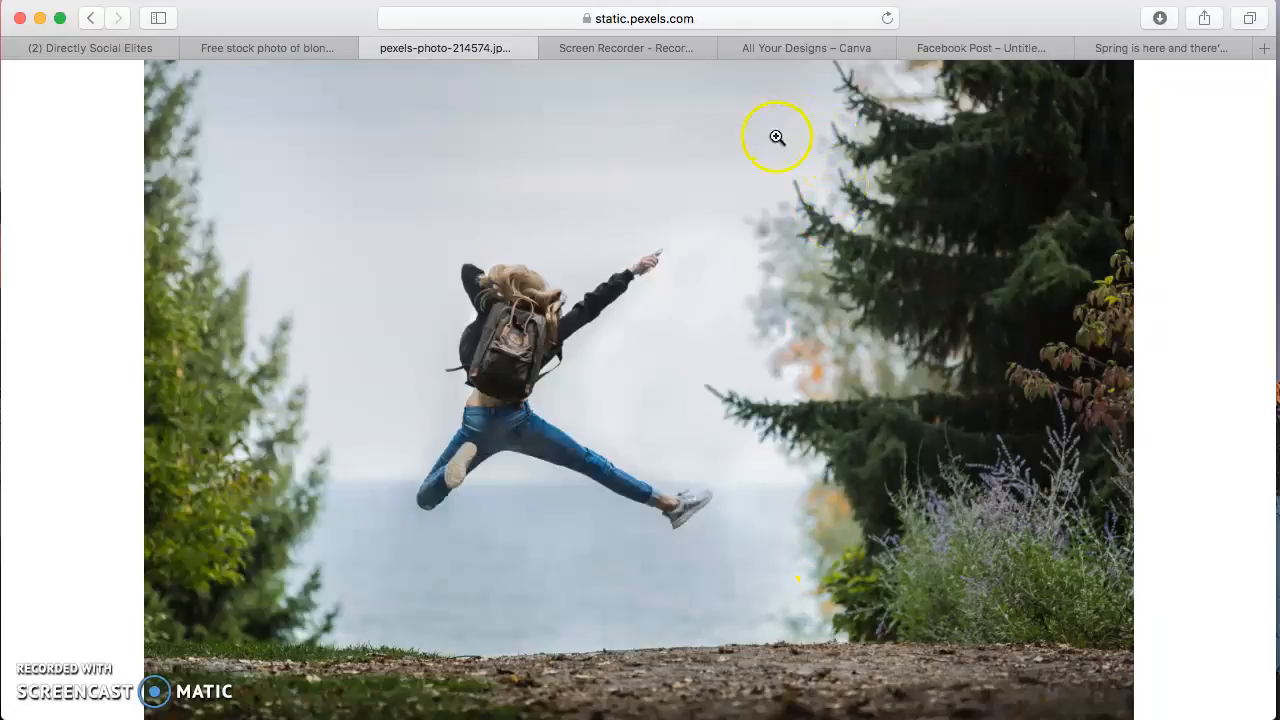
Return to the untitled Facebook Post design in Canva and upload pexels-photo-214574 from Downloads
left_click(813, 50)
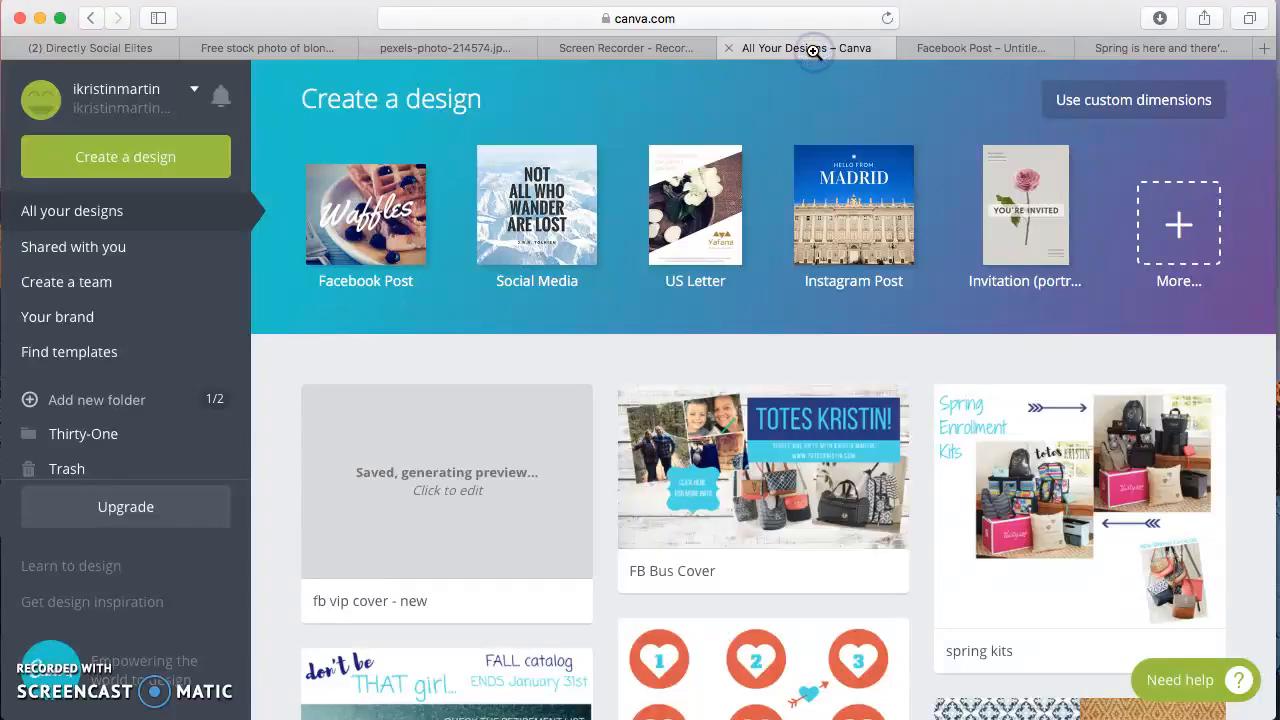
left_click(979, 45)
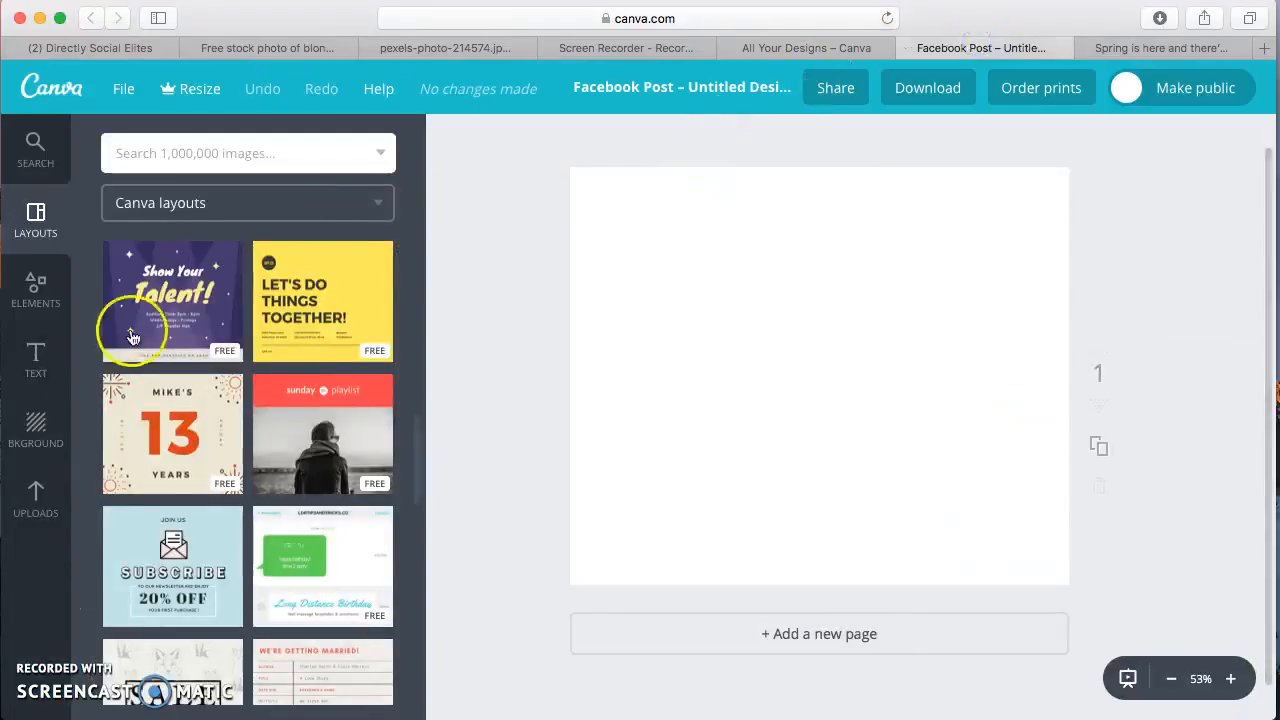
left_click(36, 497)
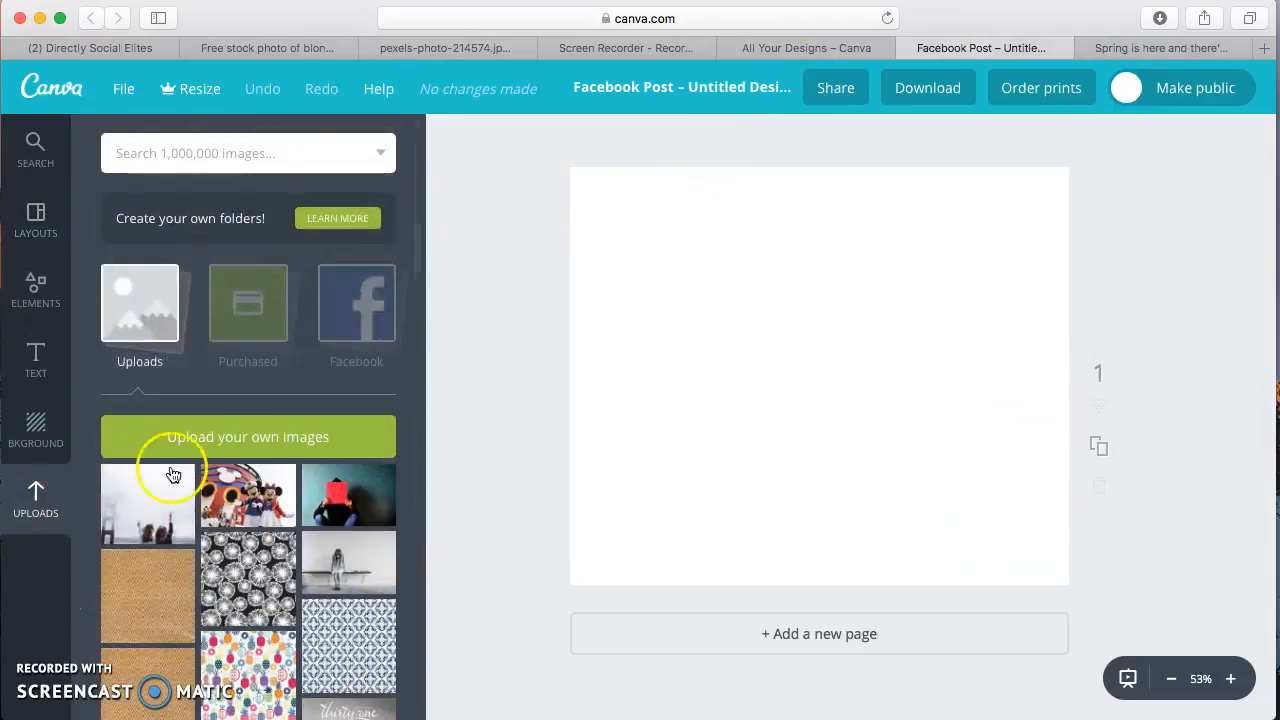
left_click(237, 445)
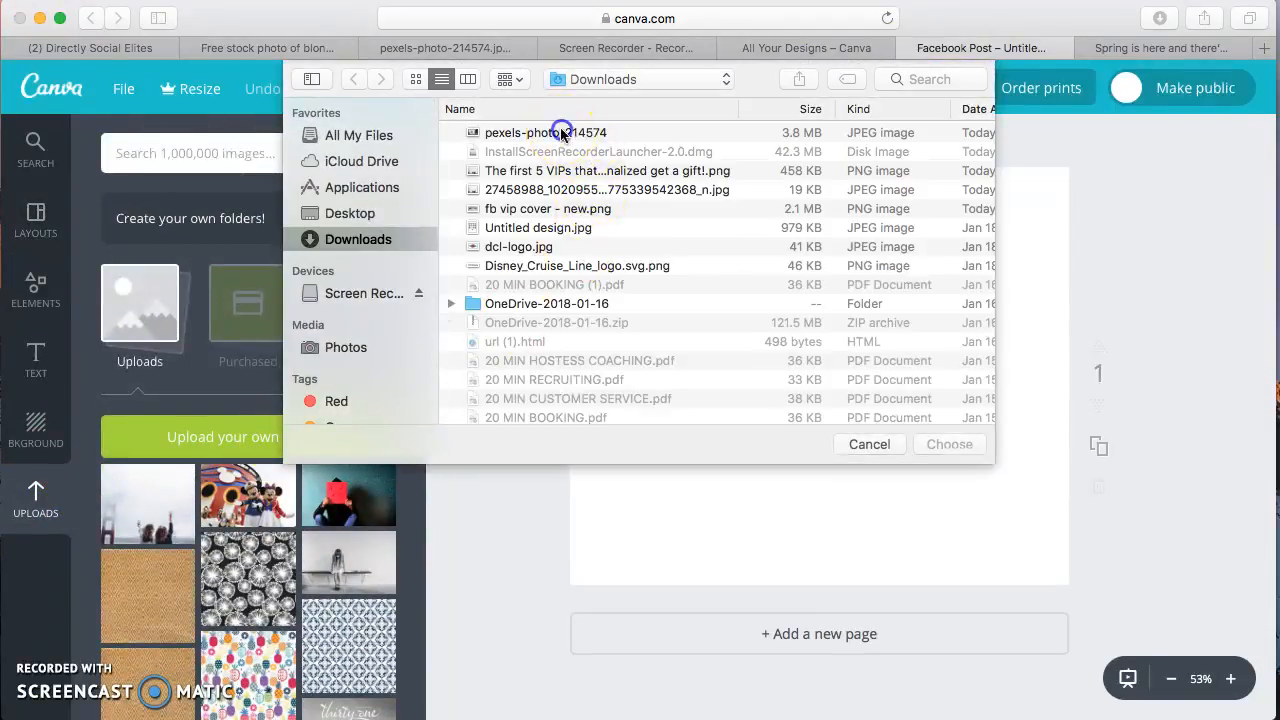
double_click(563, 132)
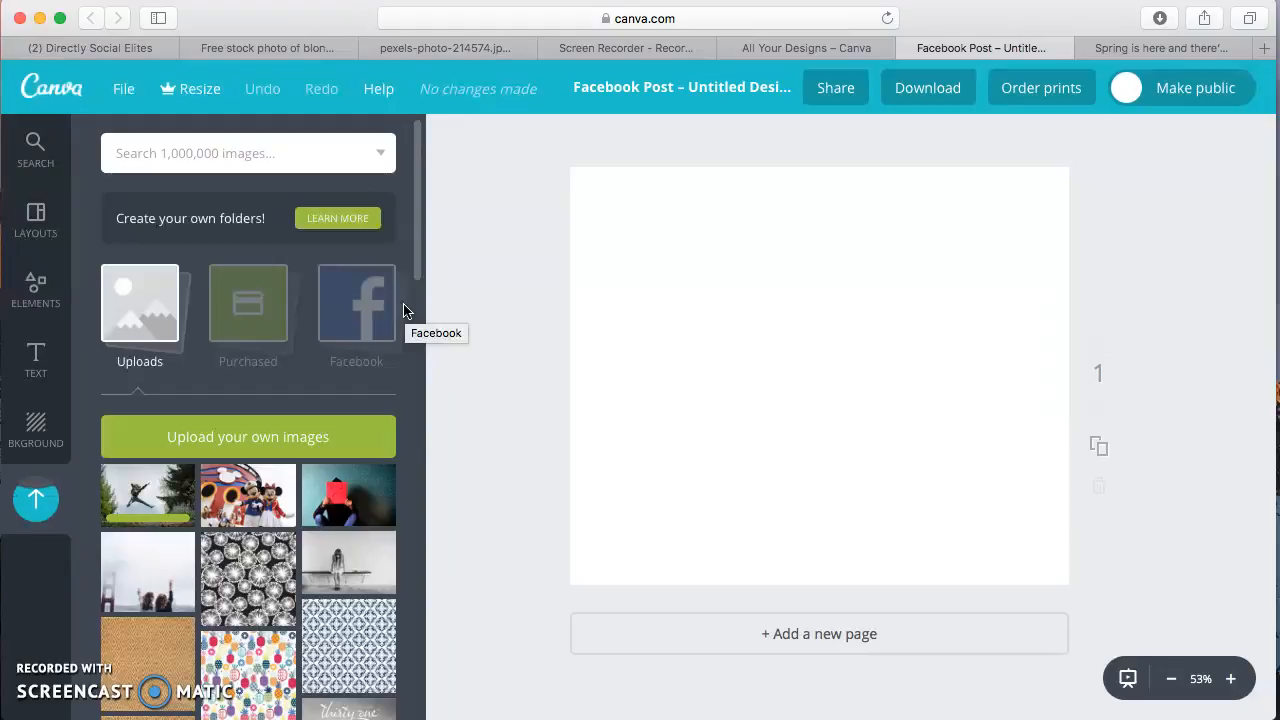
Place the uploaded jumping woman photo on the blank page and enlarge it to cover the whole page
left_click_drag(114, 503, 737, 414)
left_click_drag(1043, 228, 1106, 168)
left_click_drag(571, 540, 512, 592)
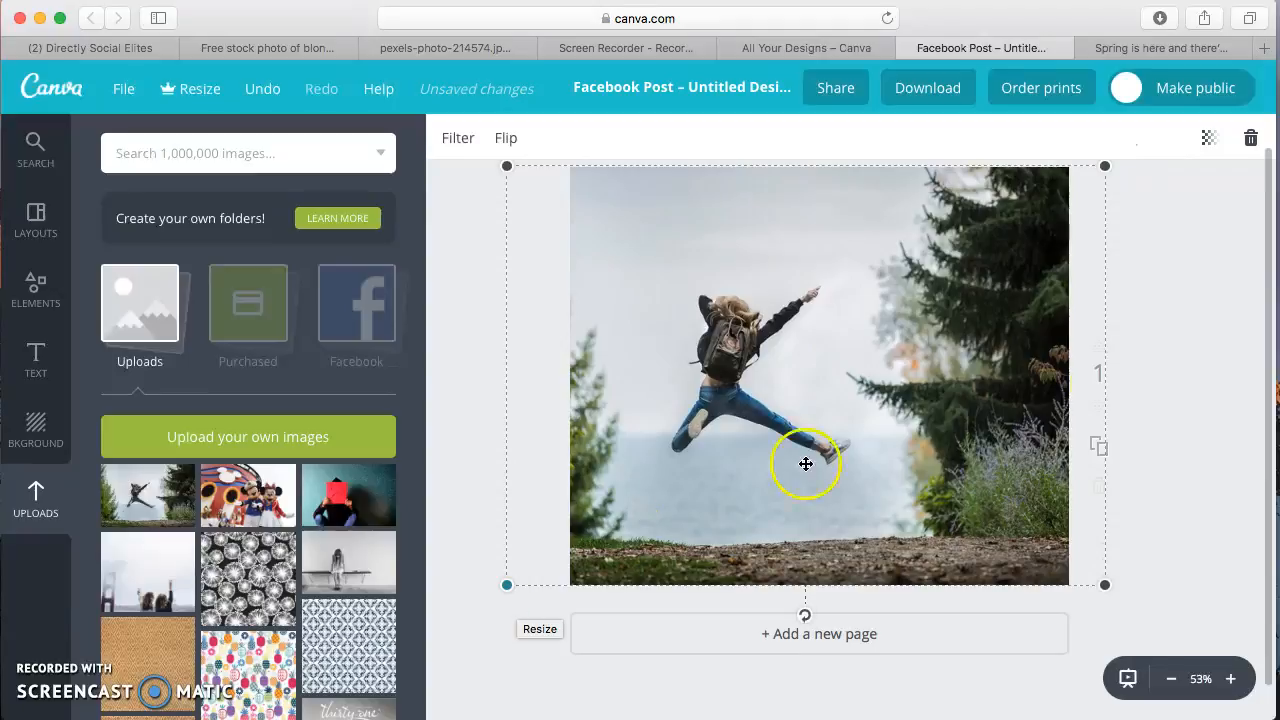
left_click(1191, 270)
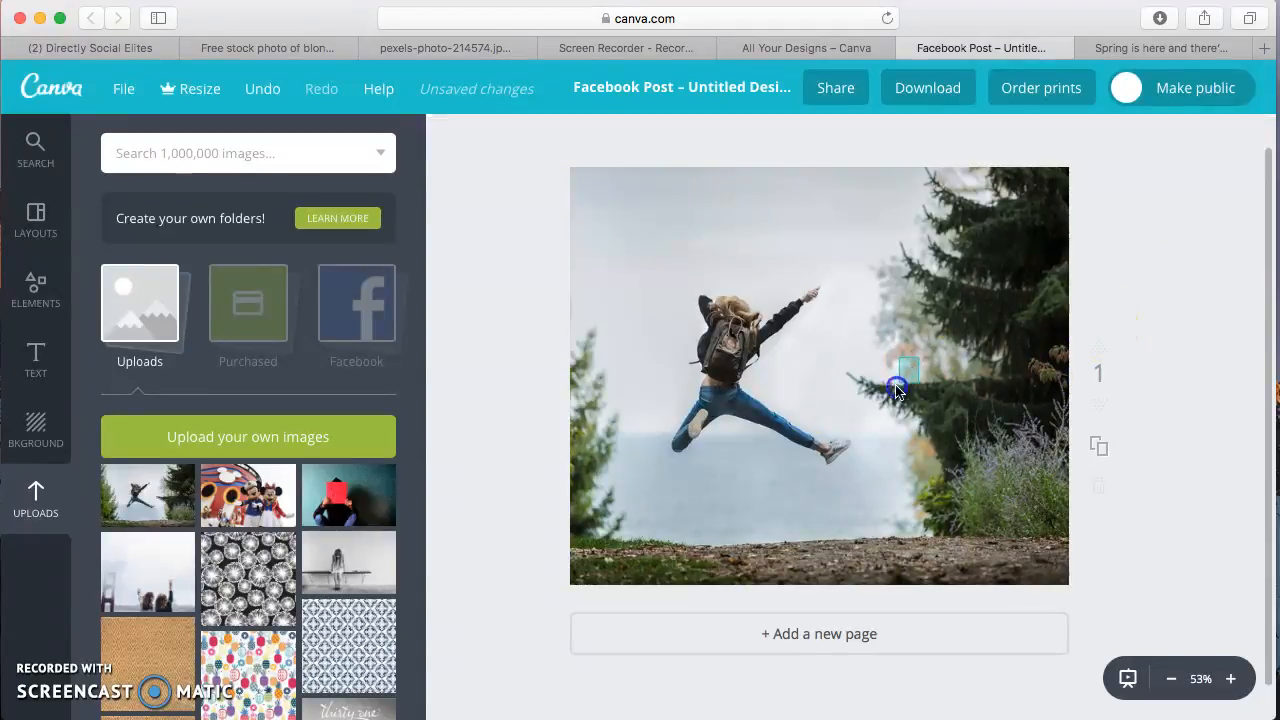
Shift the photo slightly left within the page to about -145, -4 and deselect it
left_click_drag(896, 283, 868, 351)
left_click_drag(1074, 237, 1050, 222)
left_click_drag(943, 286, 957, 230)
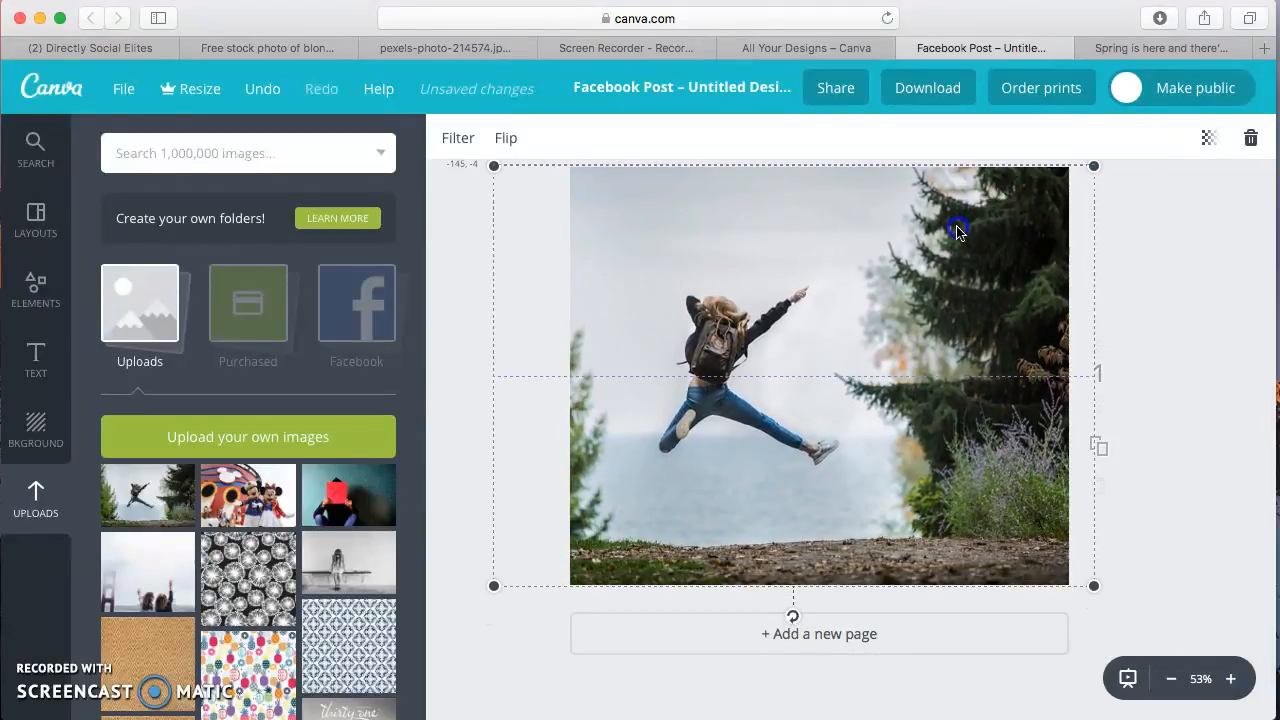
left_click(1166, 229)
Add a heading text box to the design and move it into the sky above and to the right of the jumping woman
left_click(50, 370)
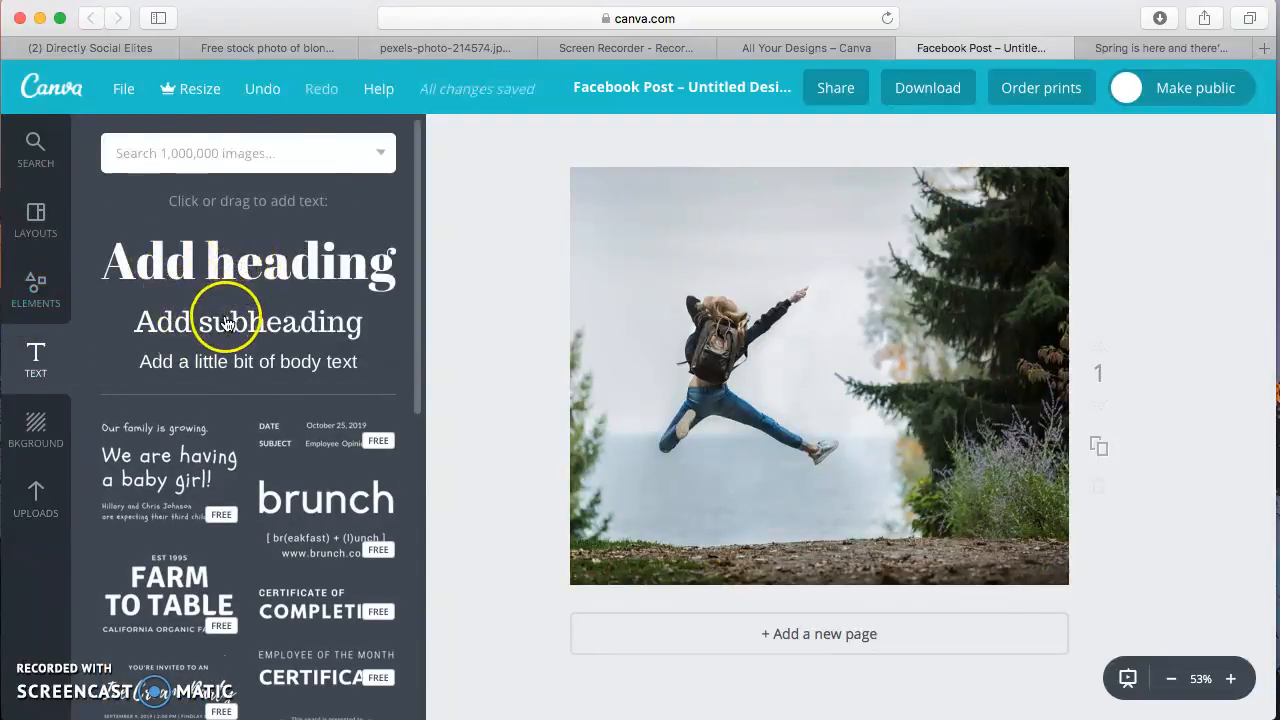
scroll(283, 495, "down", 3)
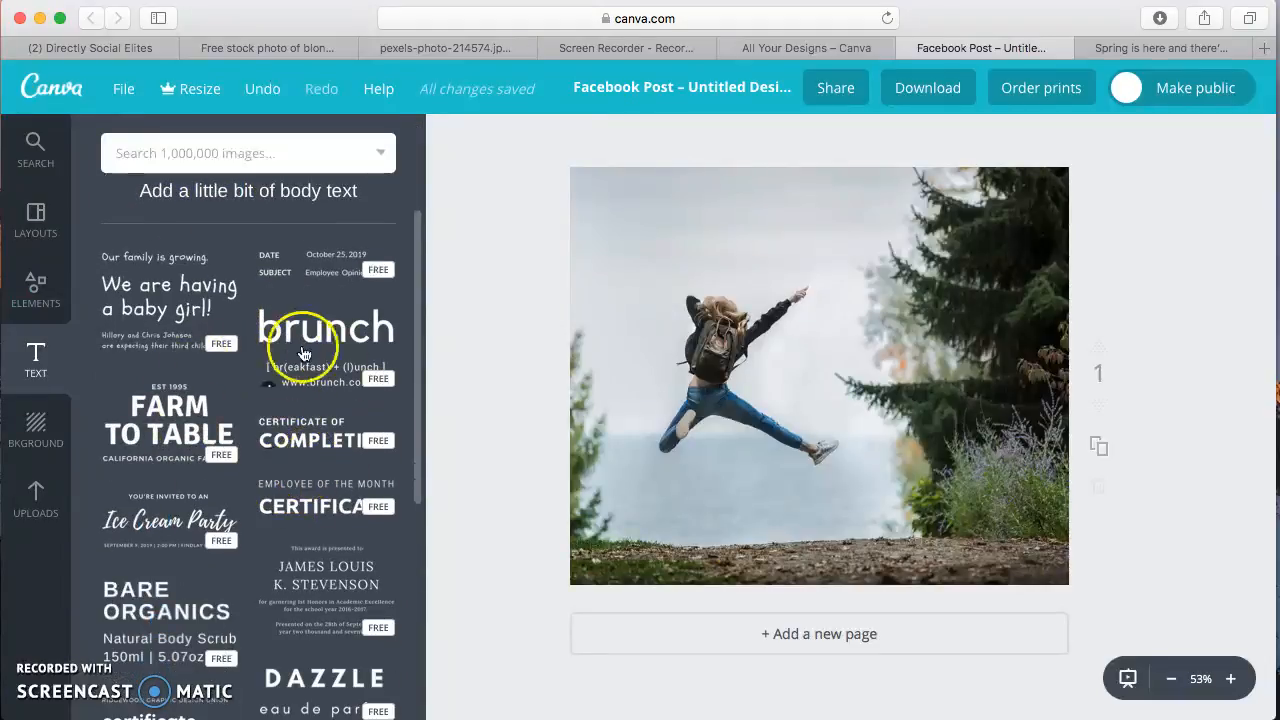
scroll(305, 425, "up", 3)
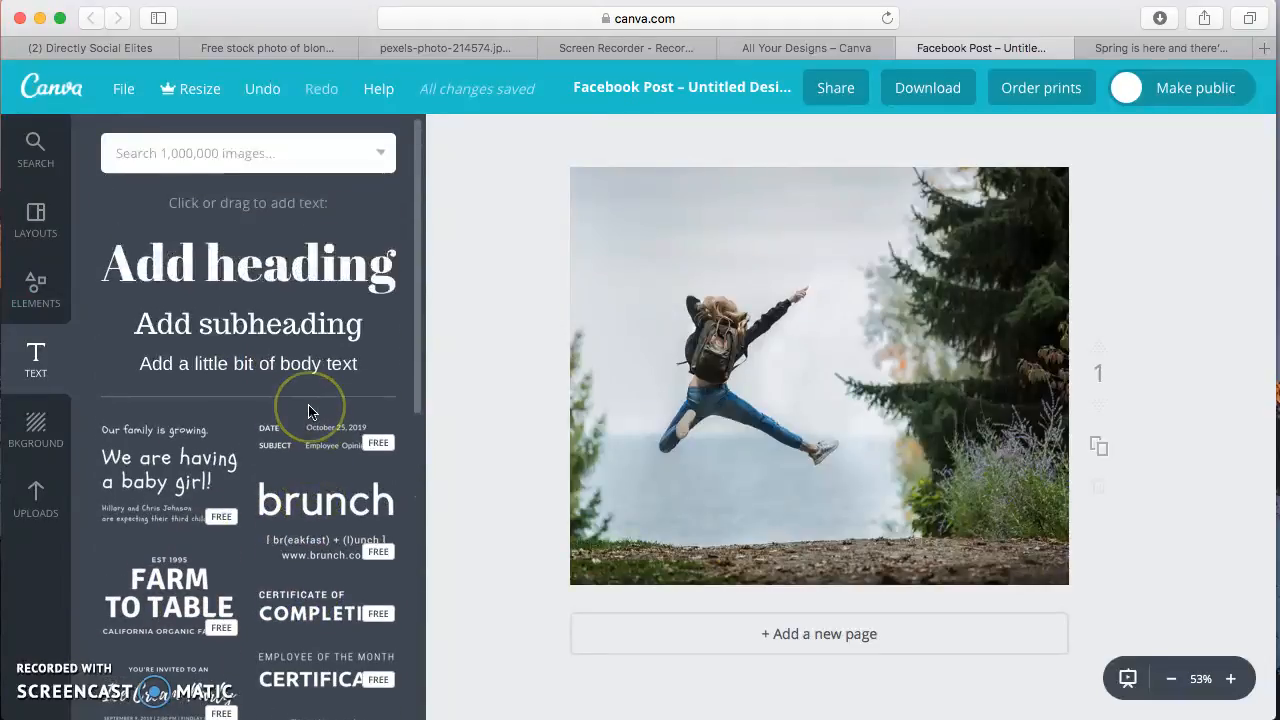
left_click(268, 263)
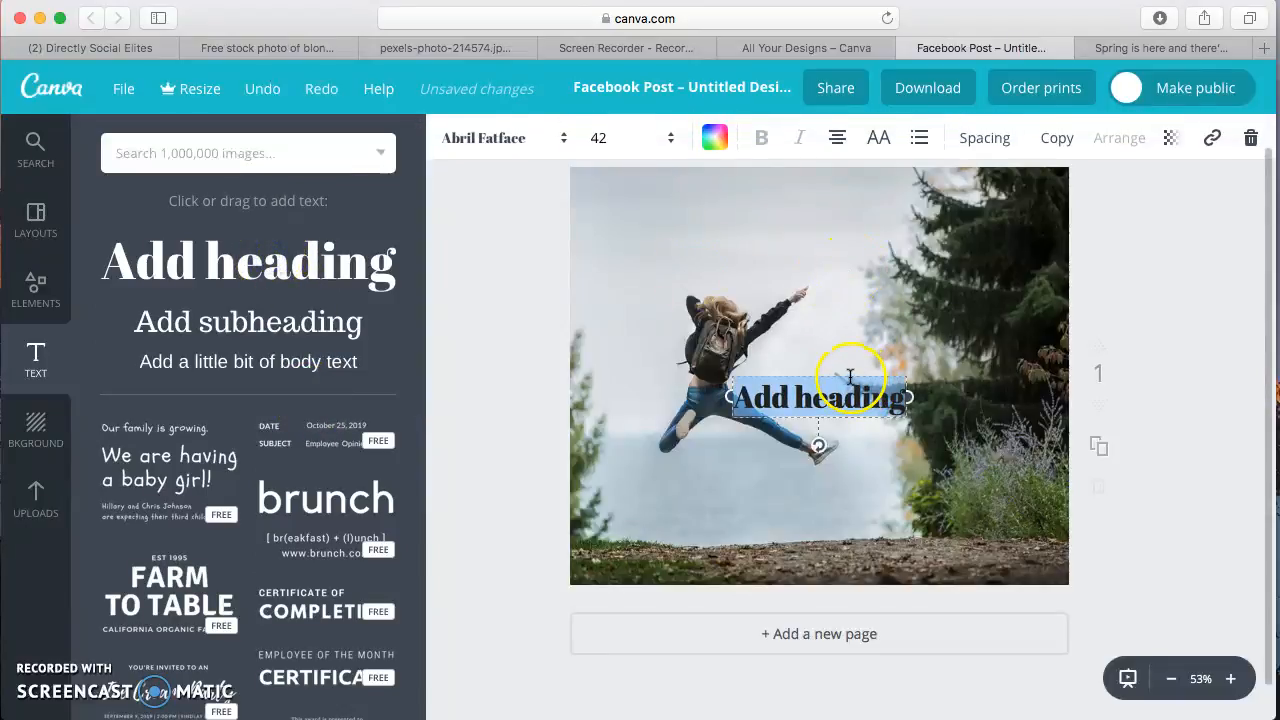
left_click_drag(838, 372, 895, 202)
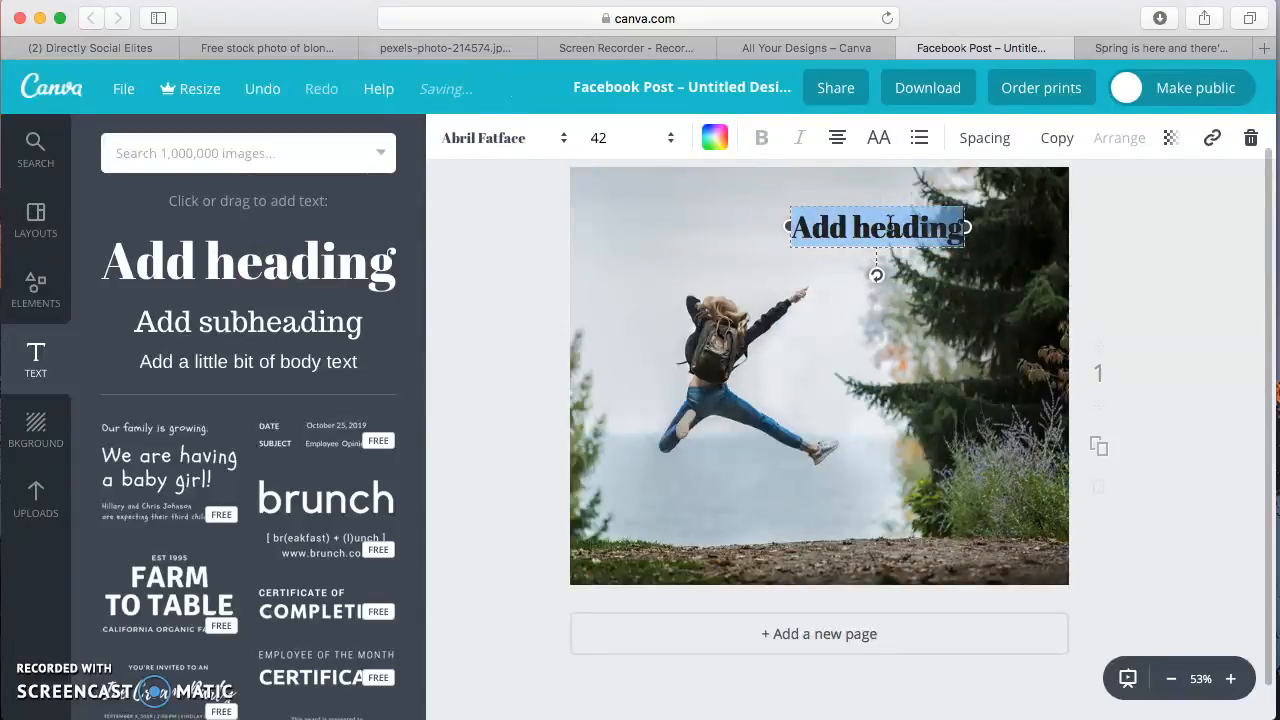
Replace the heading's placeholder text with the person's first name followed by "is having a prize day!"
type("Kristin is having p")
type("reat day!")
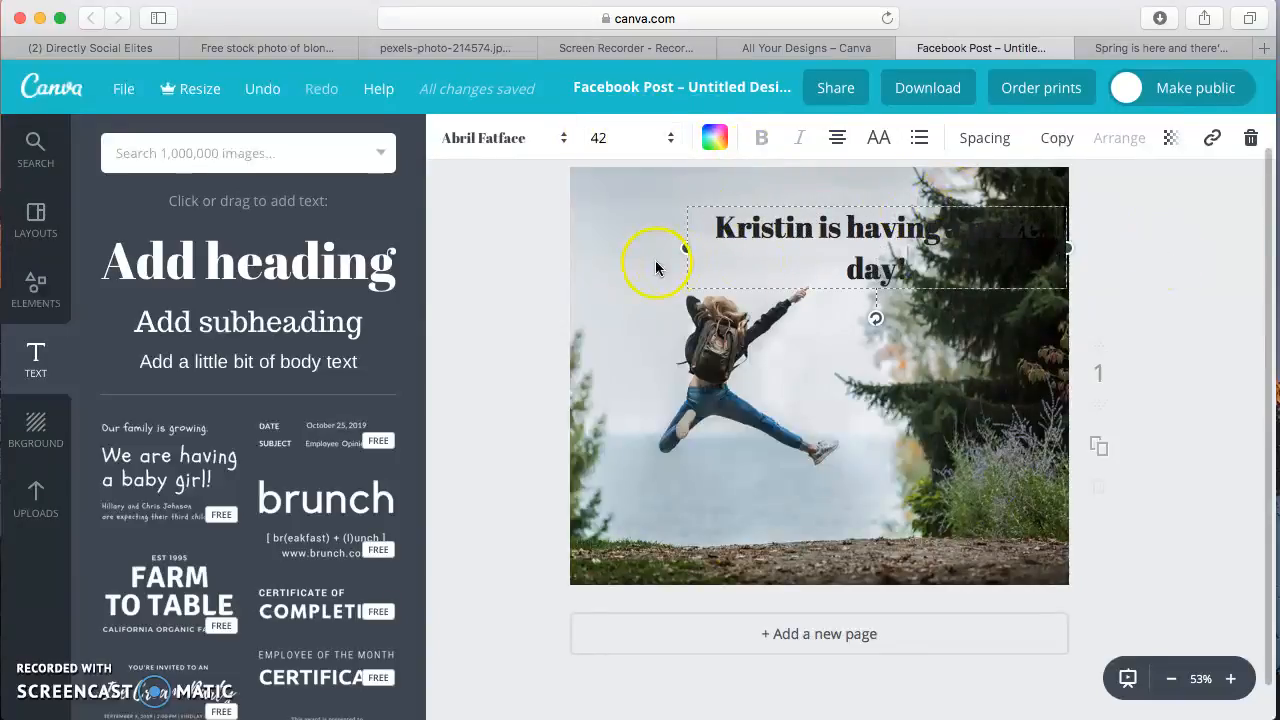
Narrow the heading's text box from its left side and colour the text turquoise from the default palette
left_click_drag(682, 246, 796, 246)
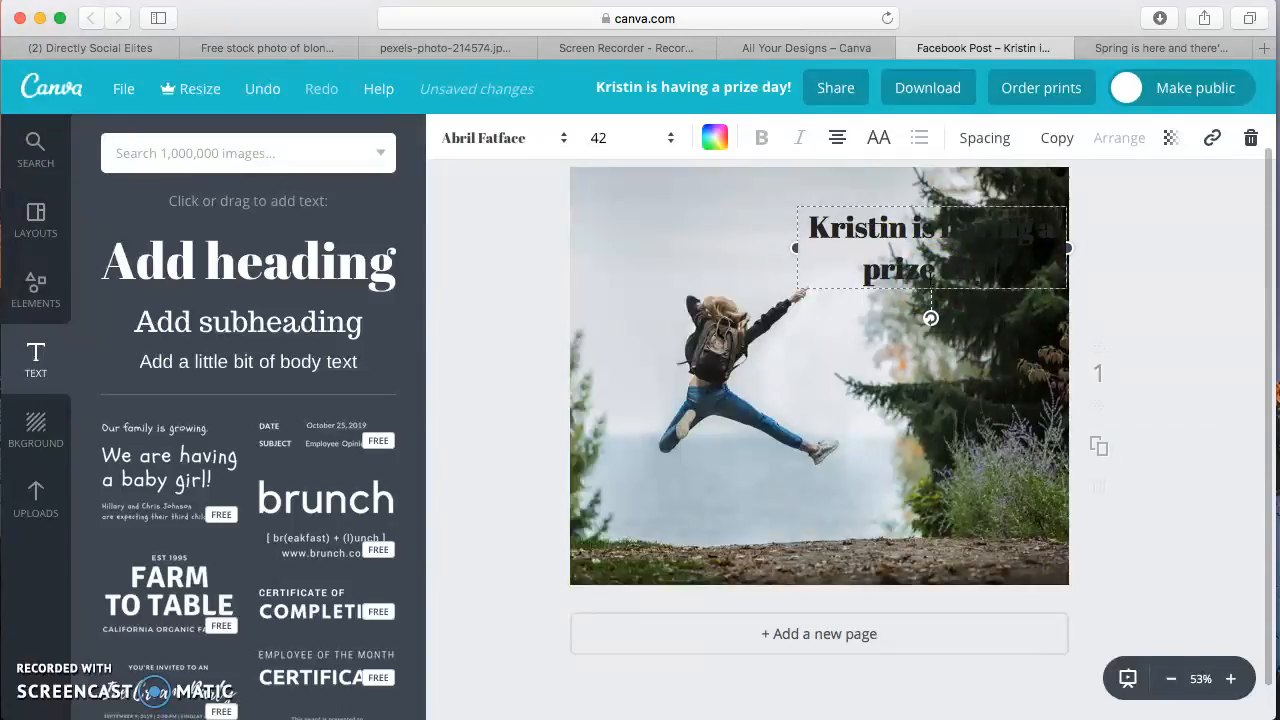
left_click(715, 138)
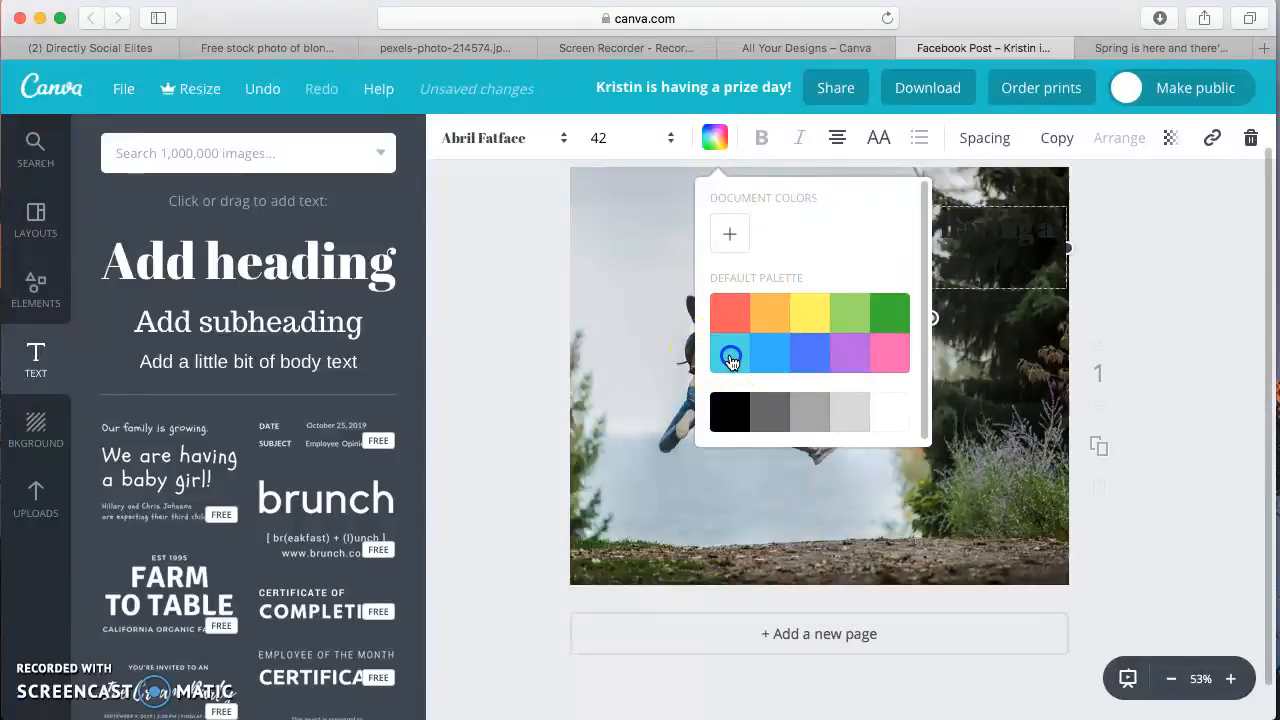
left_click(730, 356)
Change the heading's font to Montserrat and switch its text to uppercase
left_click(525, 138)
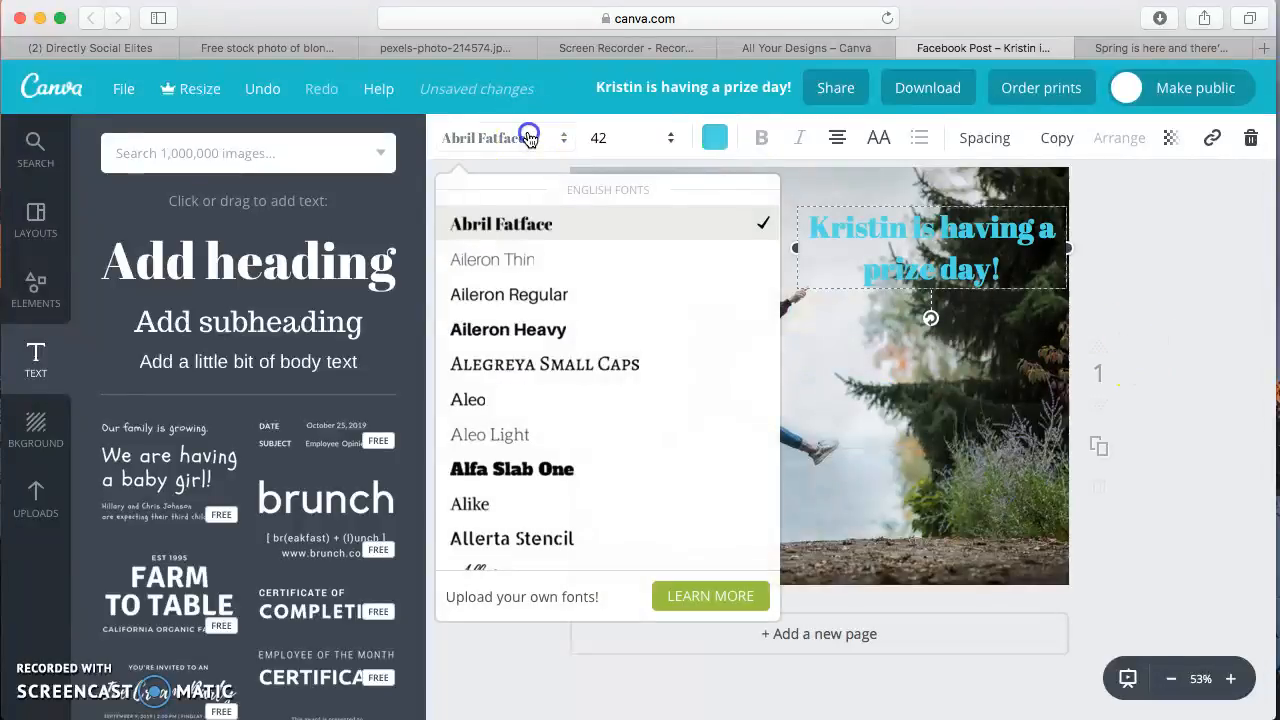
scroll(578, 354, "down", 10)
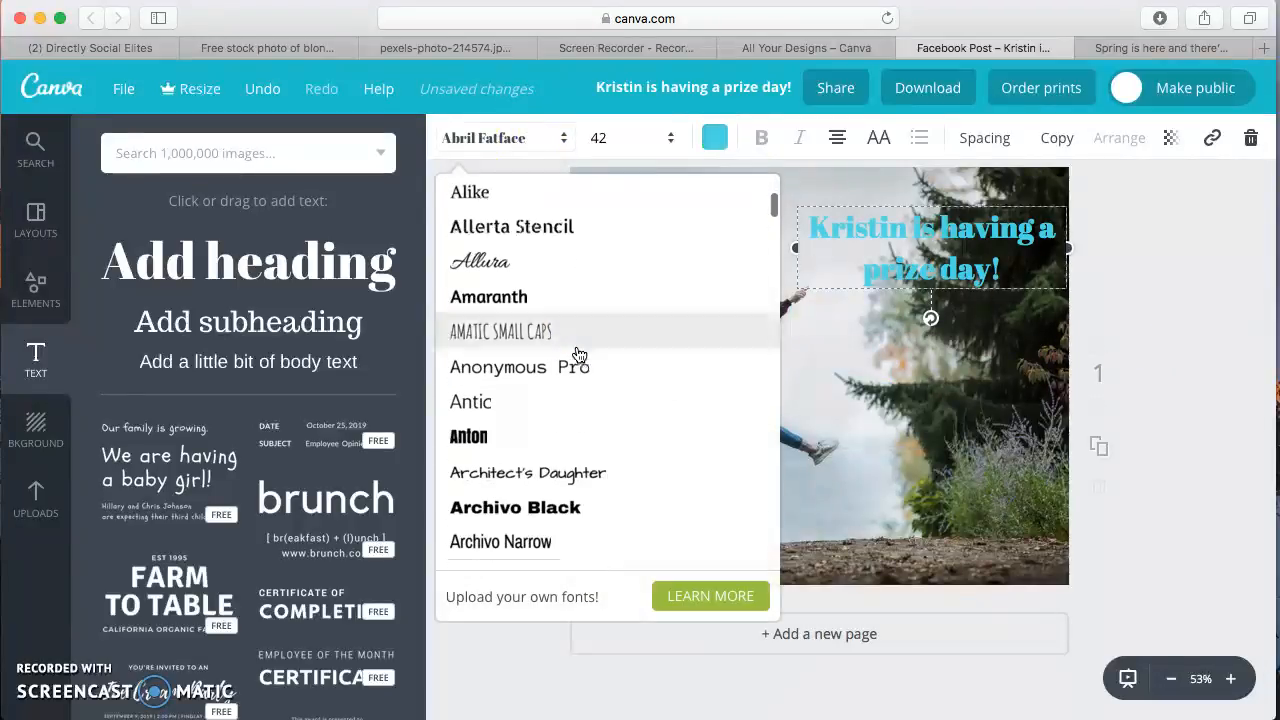
scroll(578, 354, "down", 15)
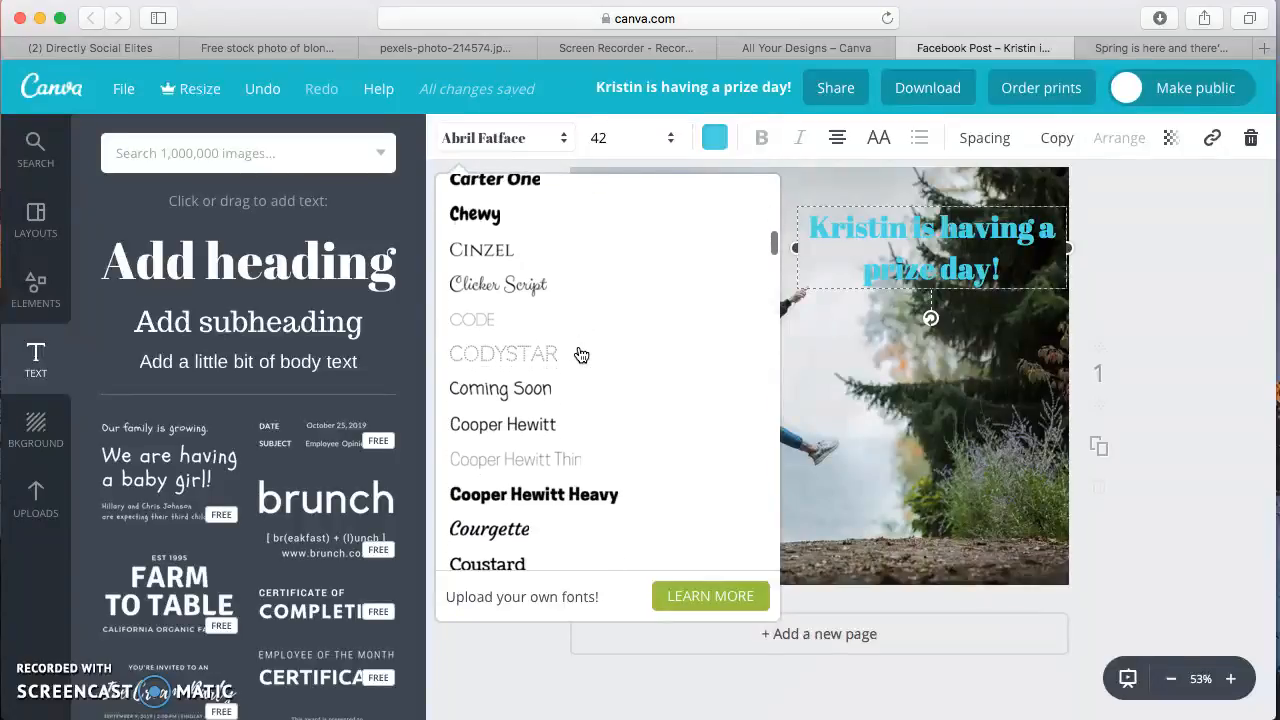
scroll(580, 354, "down", 15)
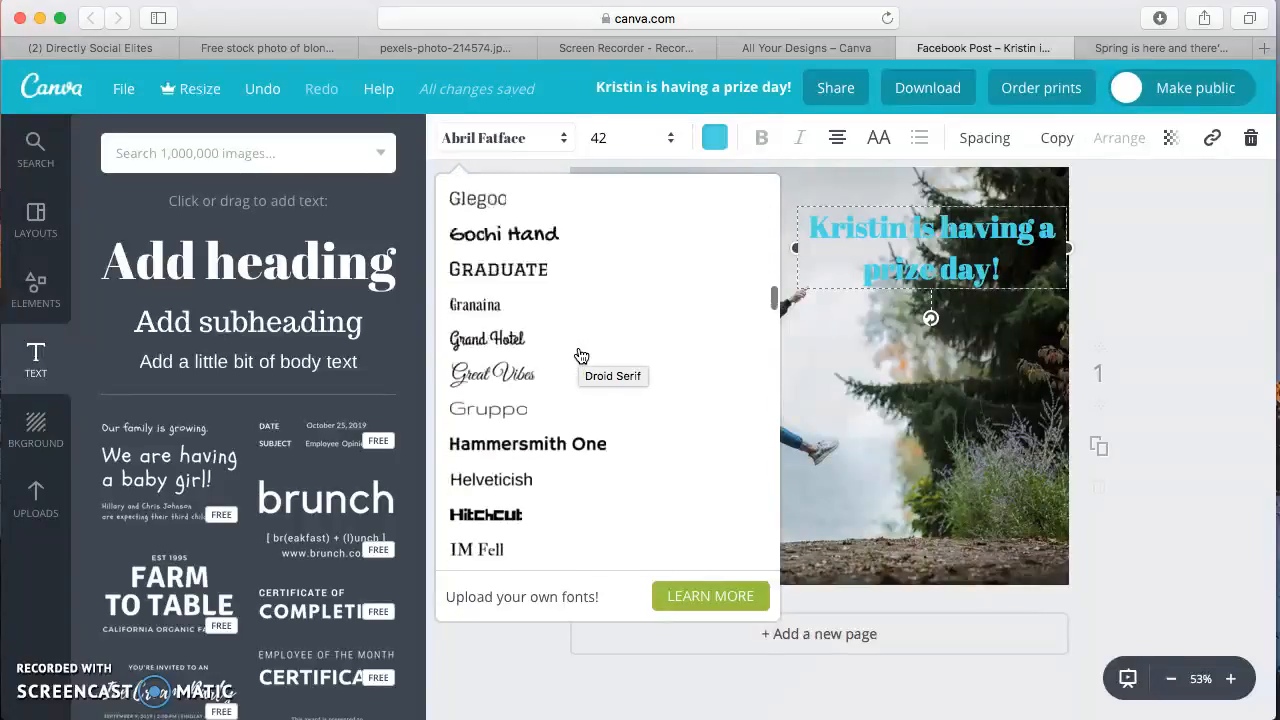
scroll(580, 354, "down", 5)
scroll(581, 356, "down", 10)
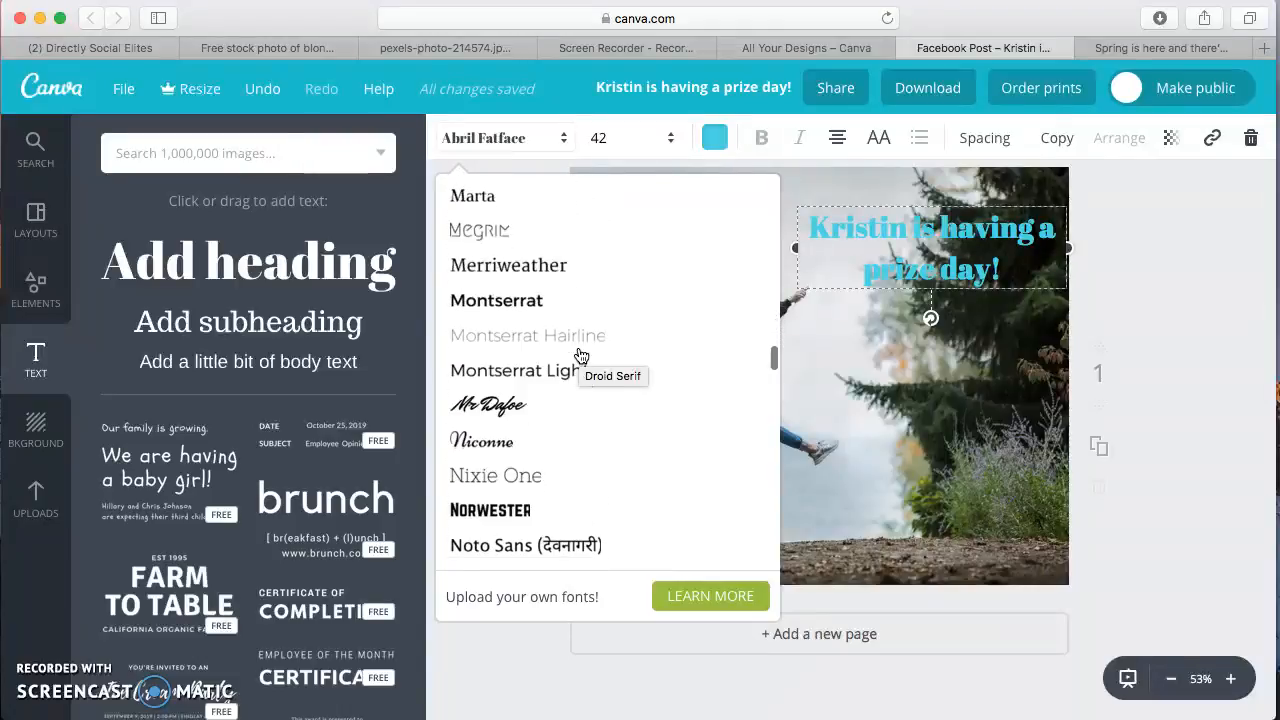
left_click(493, 299)
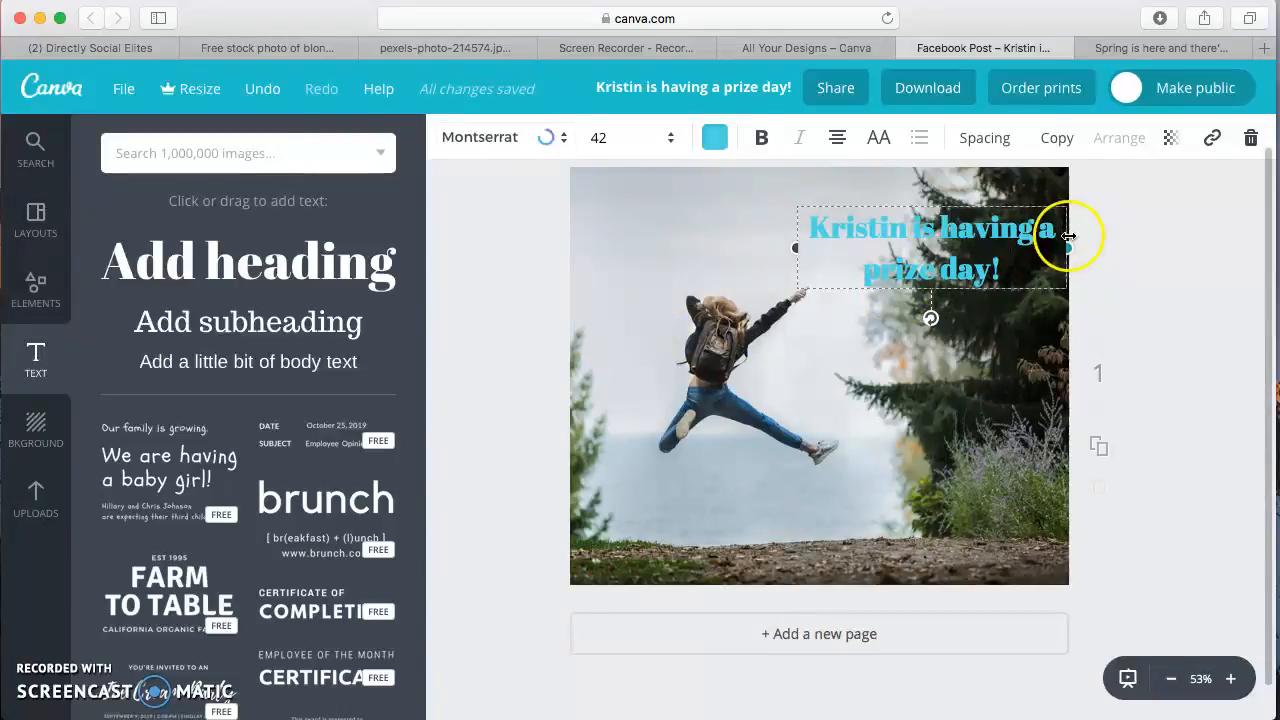
left_click(879, 139)
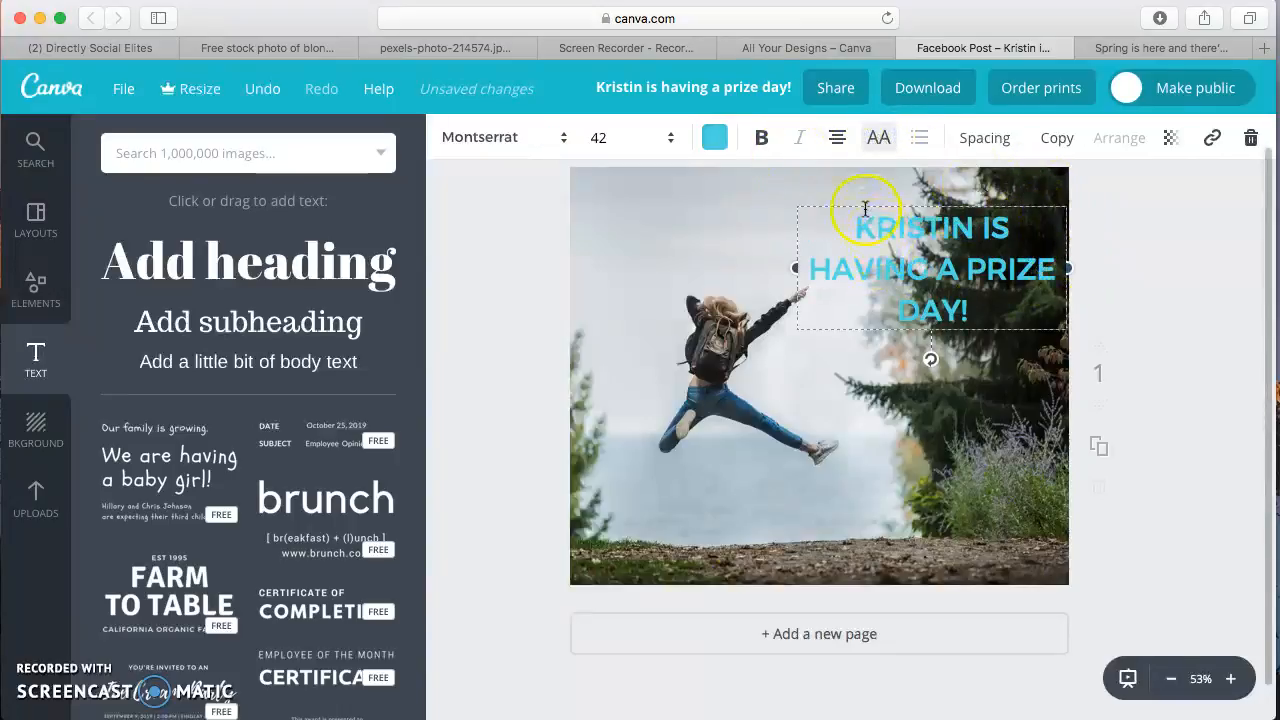
Move the heading to the page's upper left above the jumping woman and widen its box to fit the text on two lines
left_click_drag(874, 206, 659, 163)
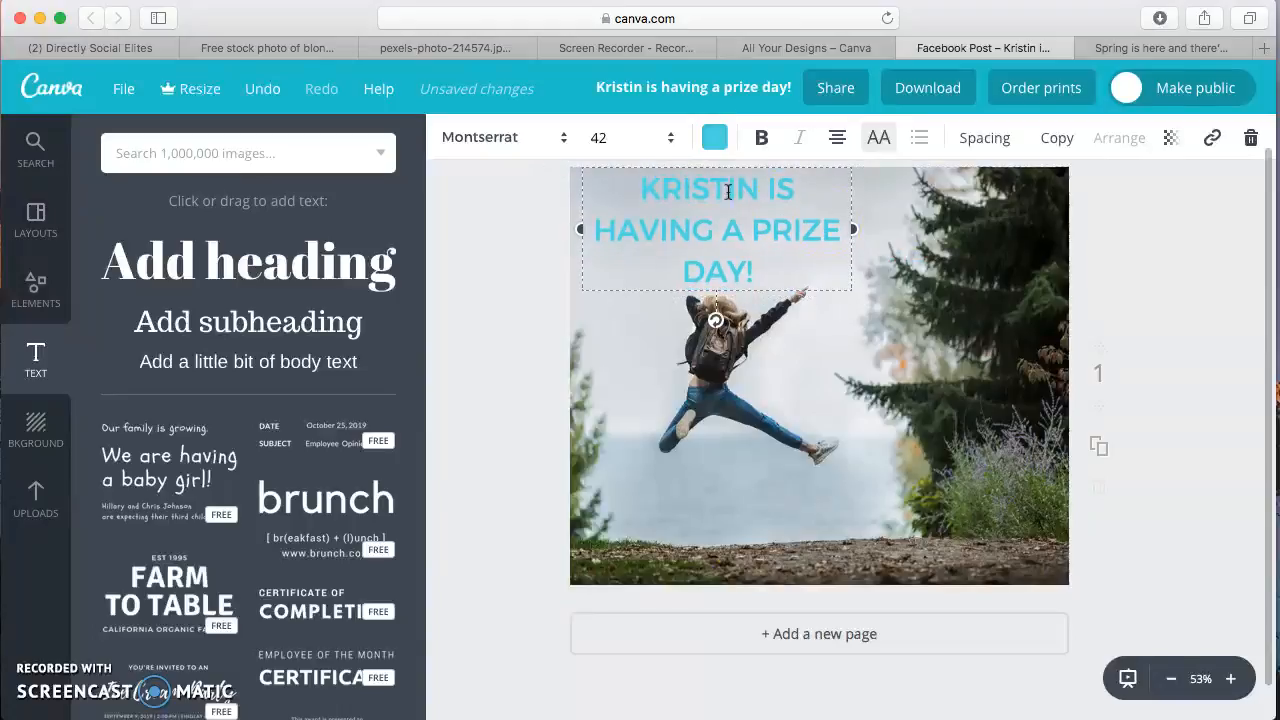
left_click_drag(862, 229, 918, 208)
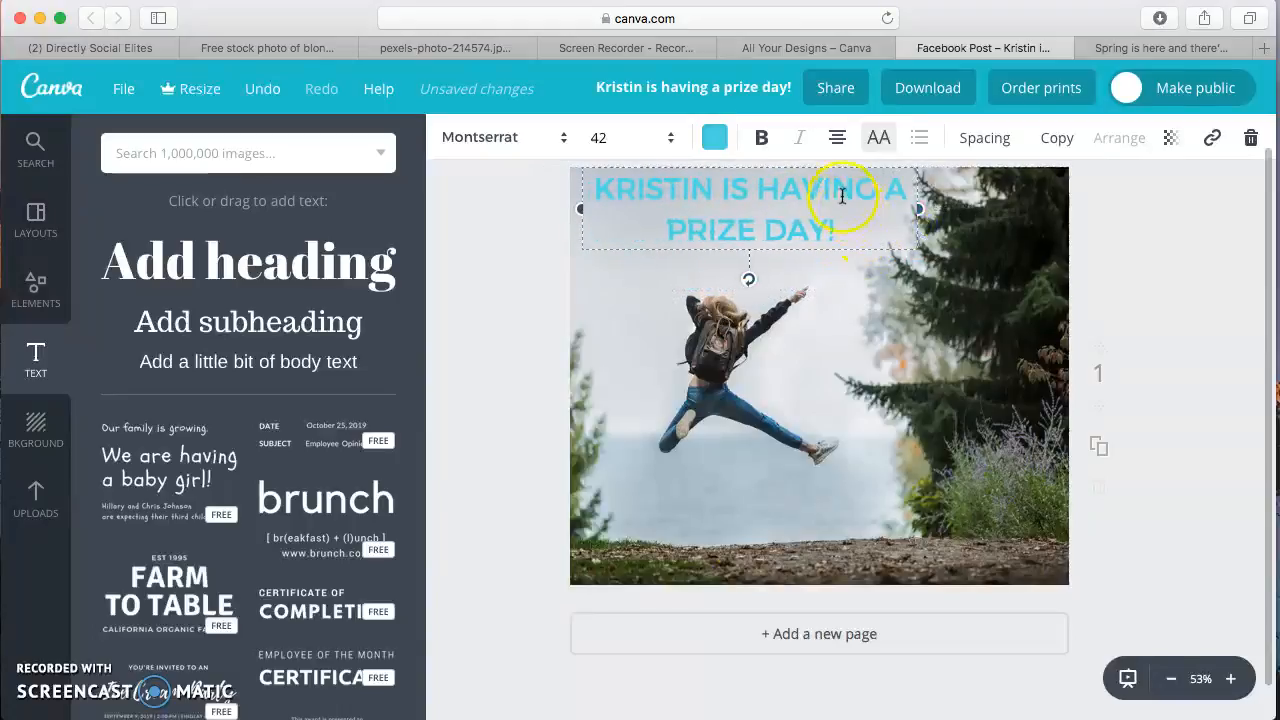
left_click(836, 171)
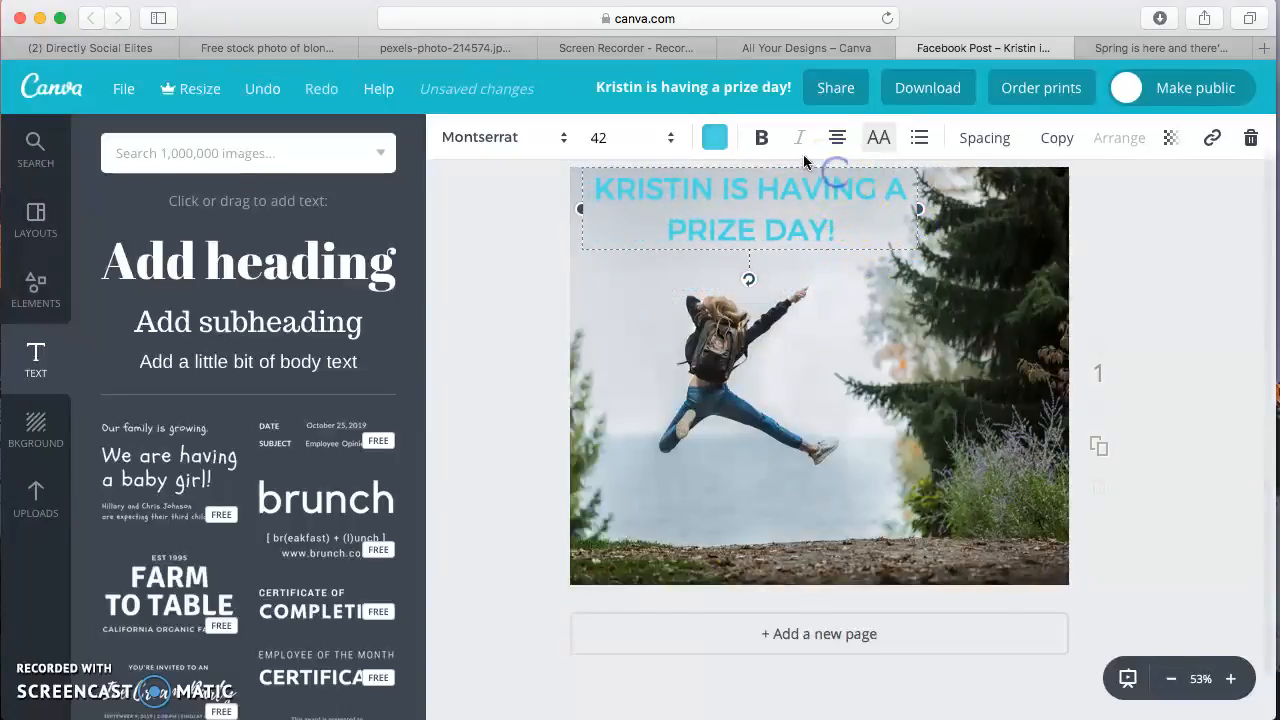
Give the heading text the custom dark blue colour 2f188c from the colour wheel and deselect it
left_click(713, 140)
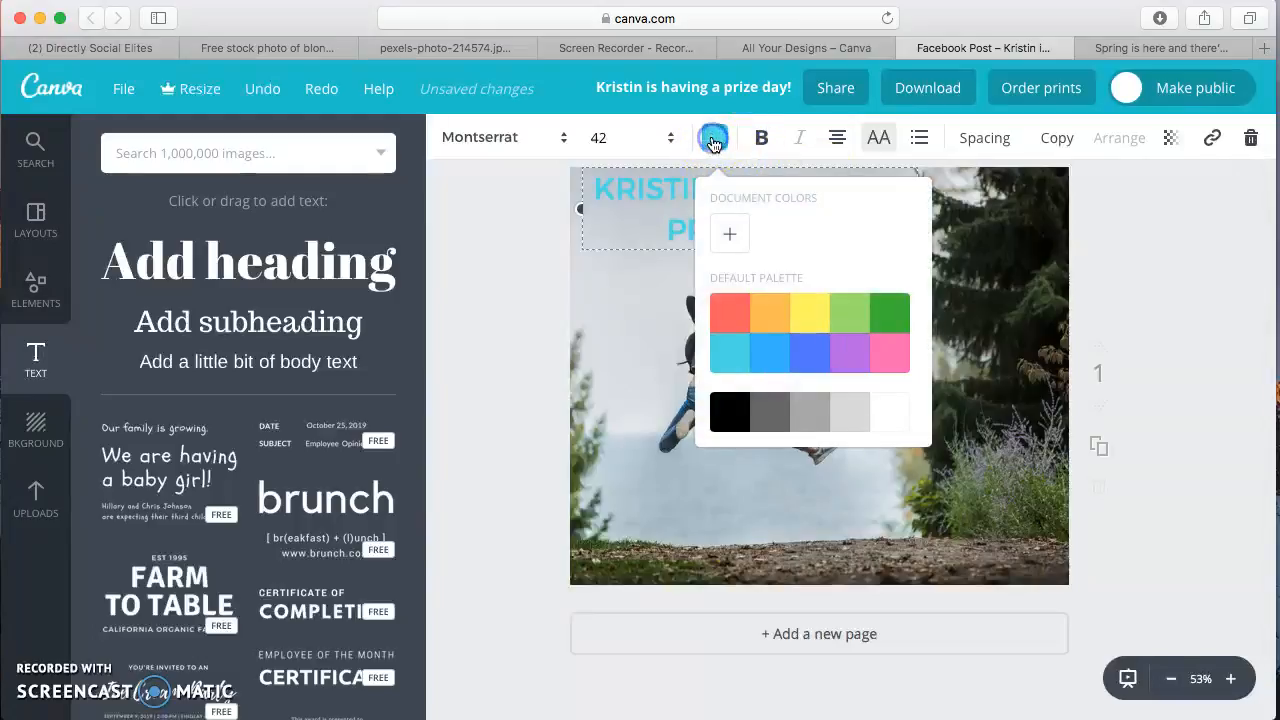
left_click(727, 237)
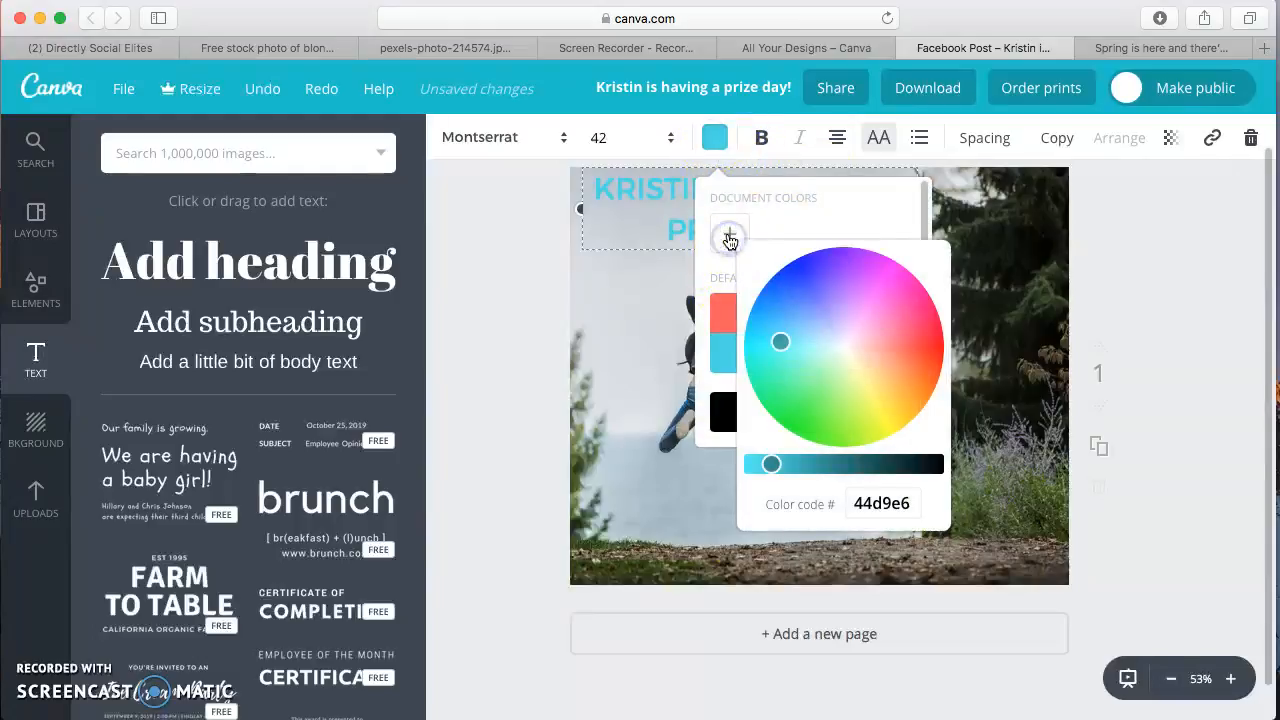
left_click(815, 295)
left_click(822, 279)
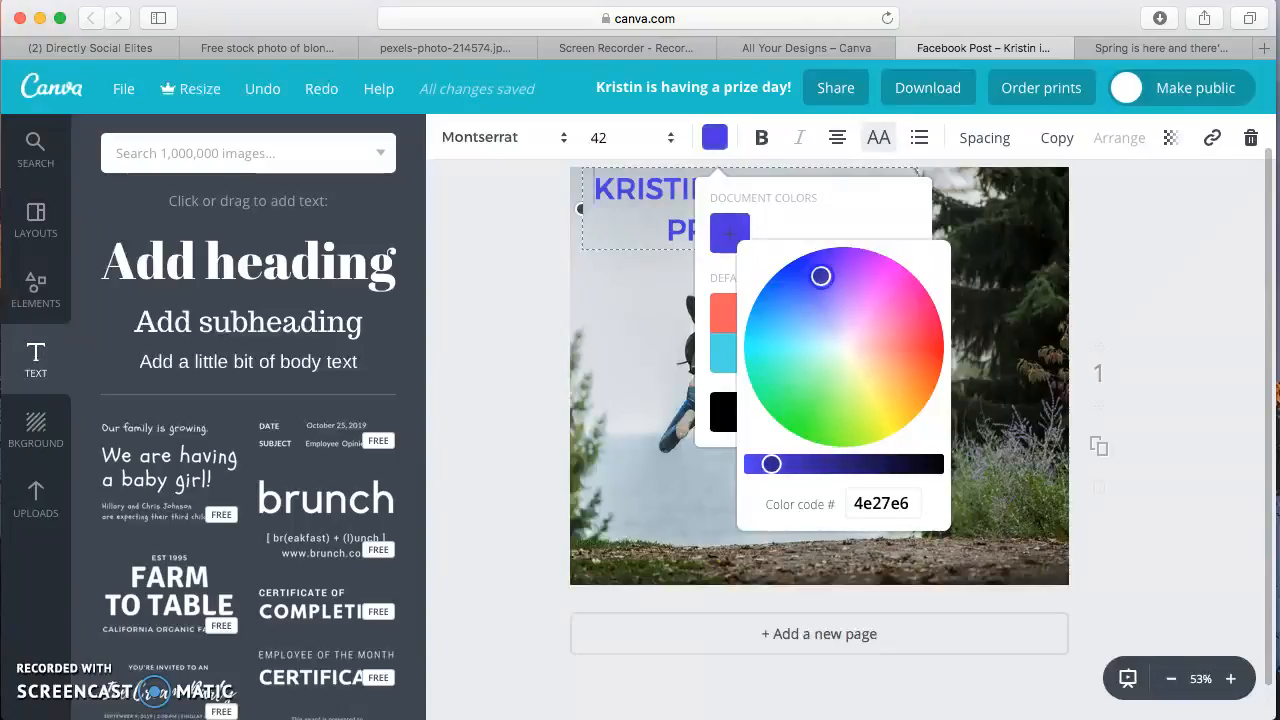
left_click(835, 464)
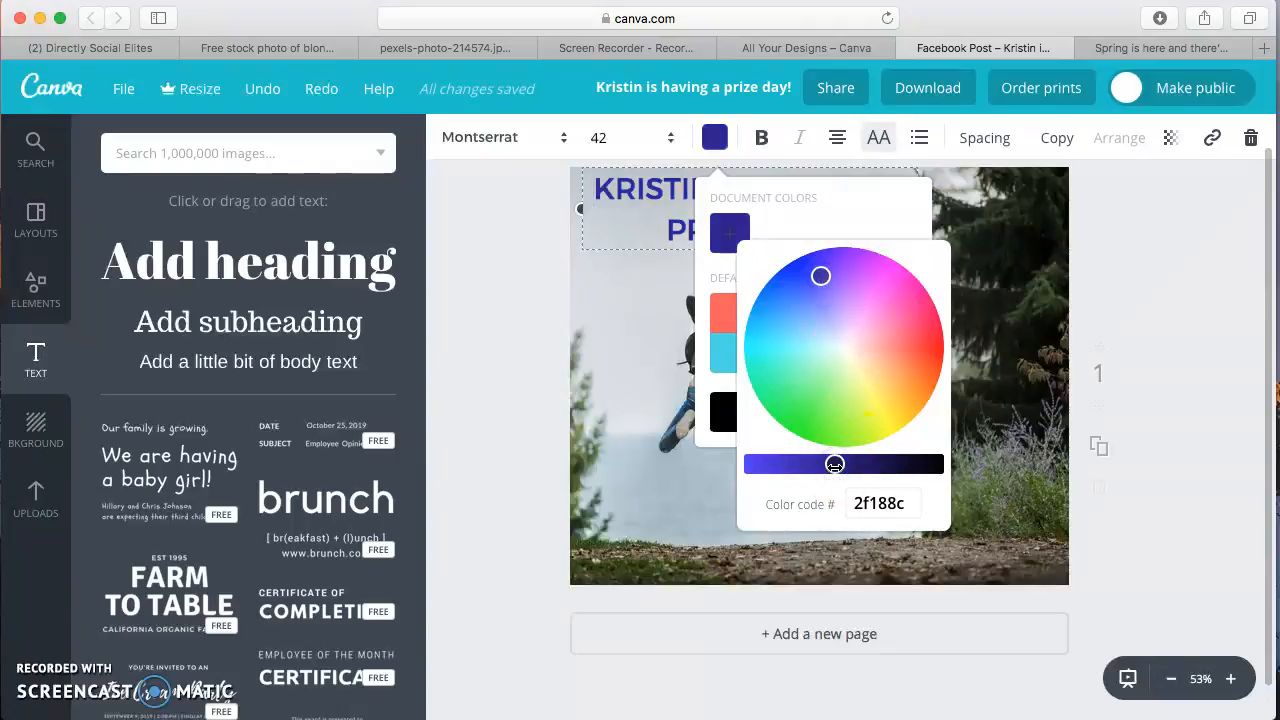
left_click(1146, 312)
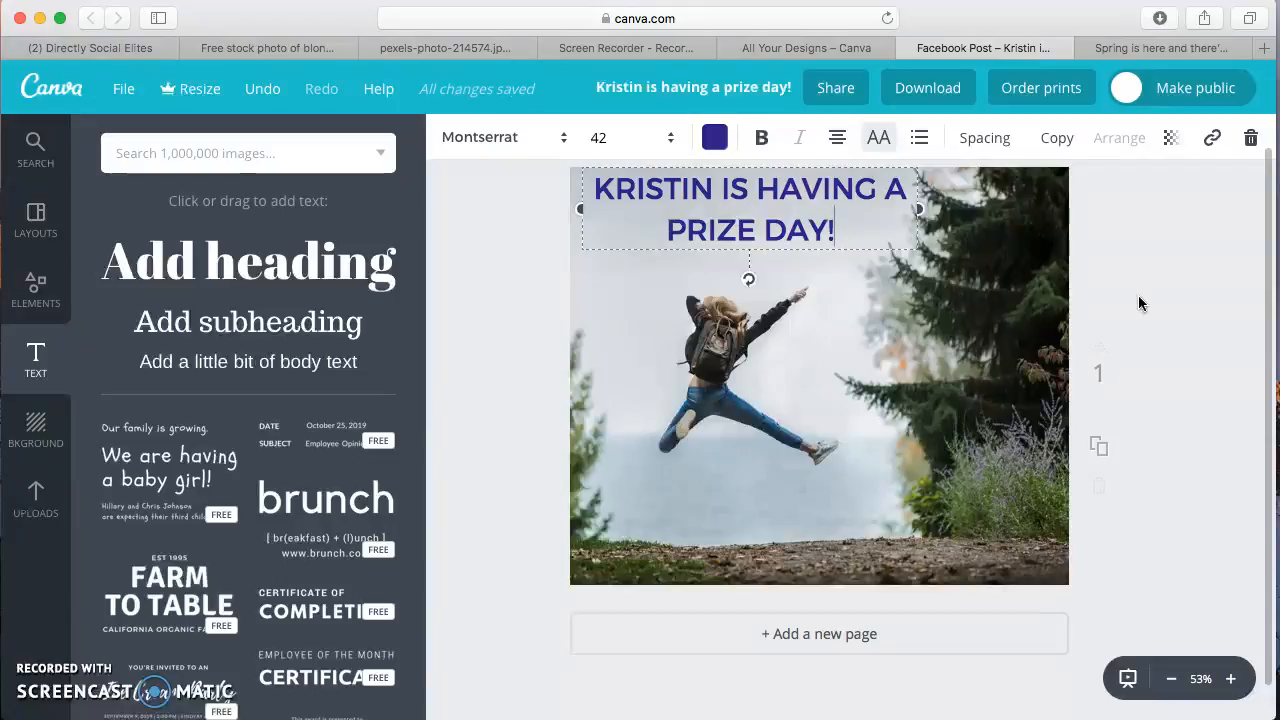
left_click(1140, 224)
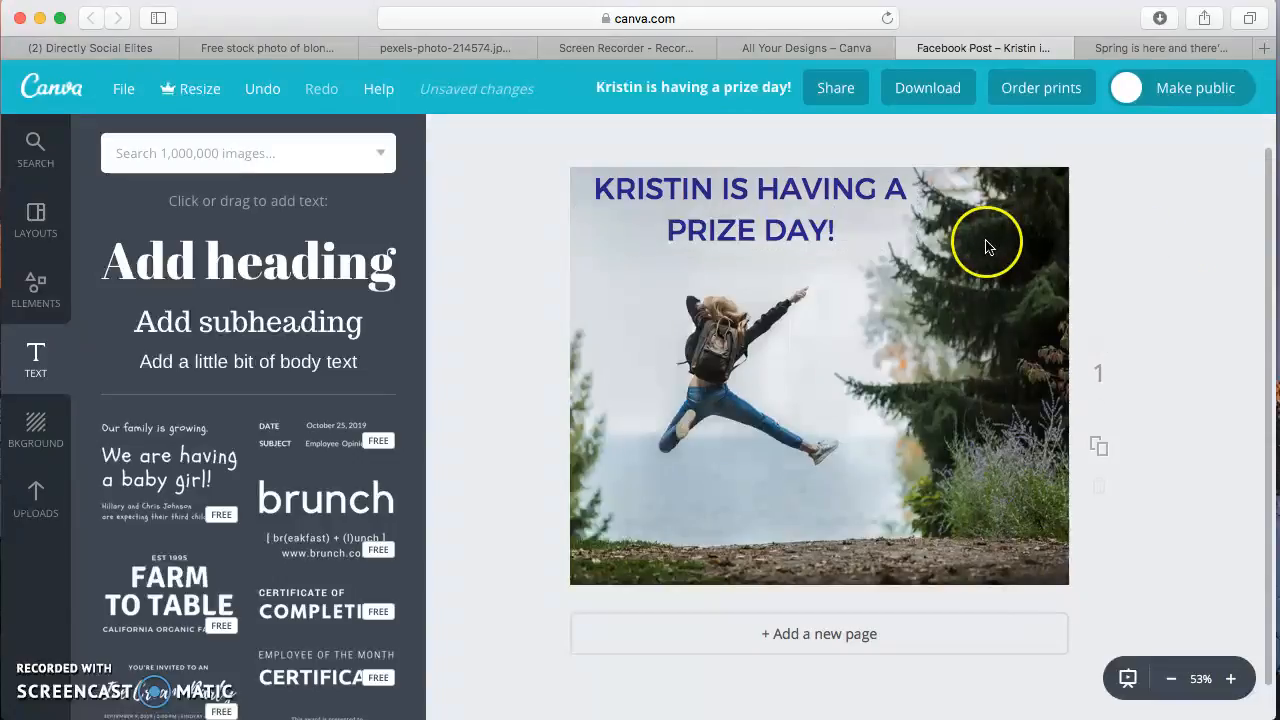
Add a body text box below the jumping woman and replace its text with "#totes" followed by the person's first name
left_click(310, 361)
left_click(828, 388)
left_click_drag(828, 390, 765, 490)
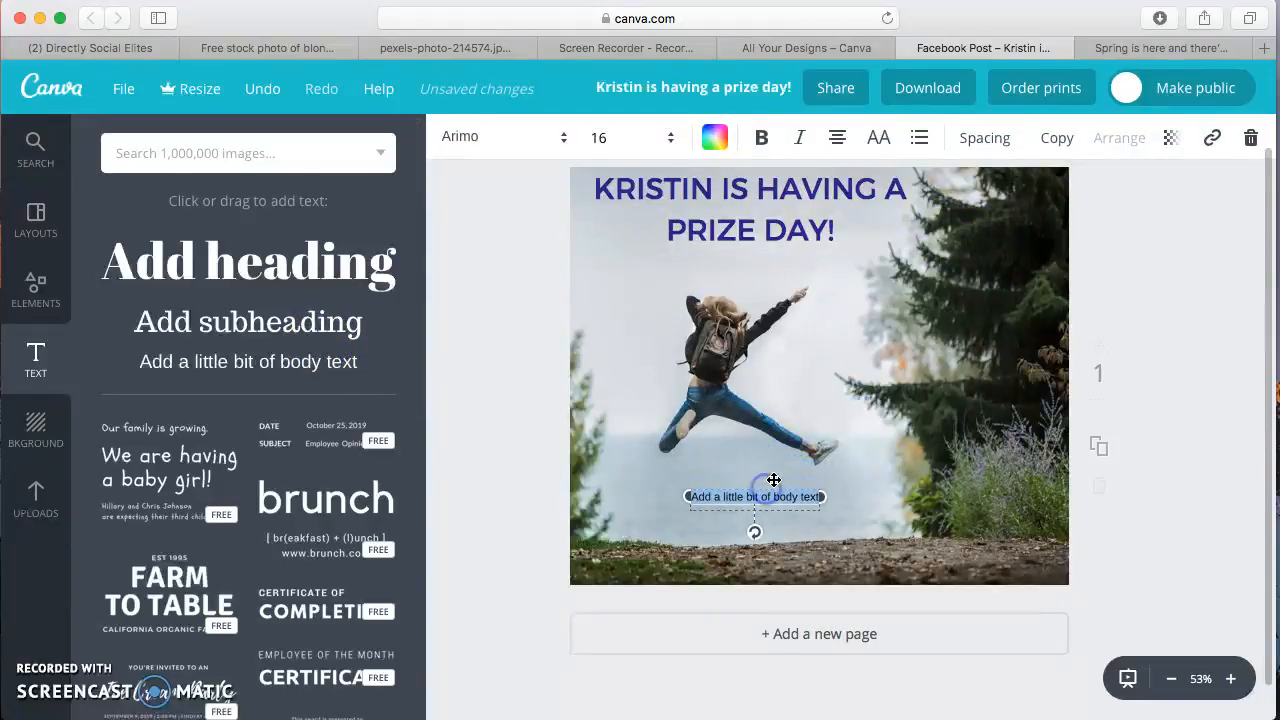
type("#toteskristin")
Switch the hashtag text to uppercase and colour it white from the default palette
left_click(882, 138)
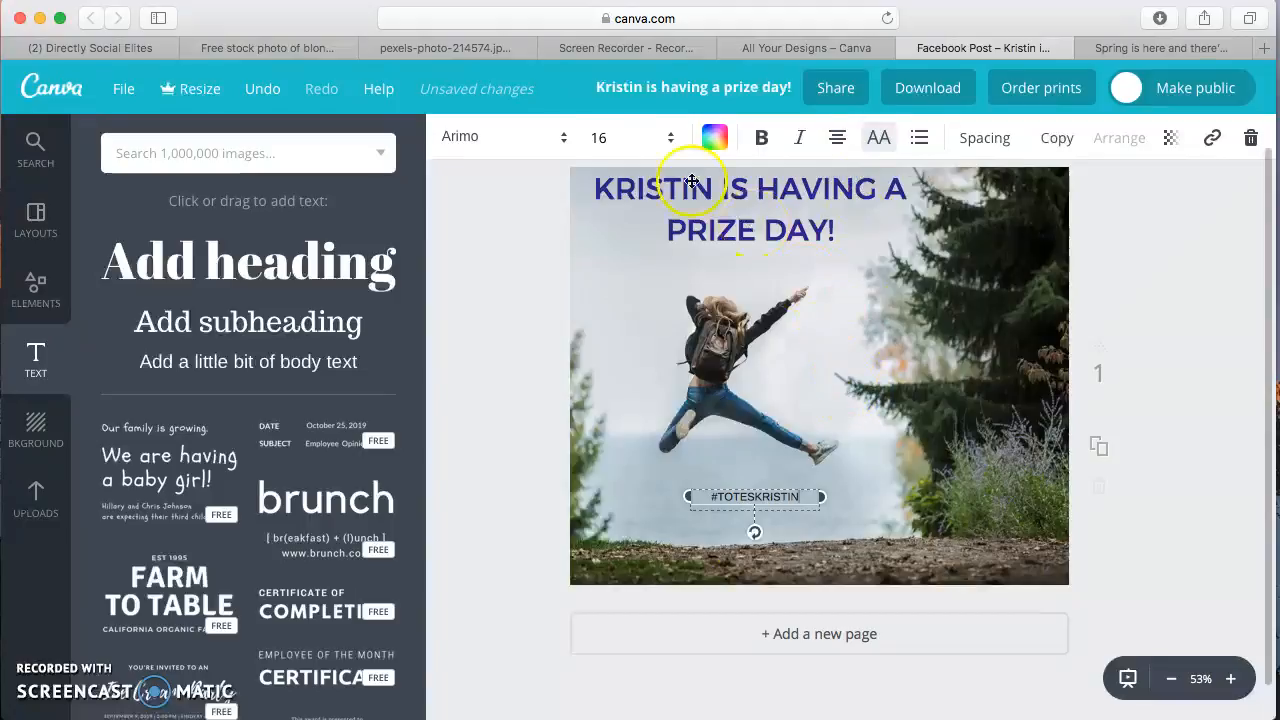
left_click(714, 138)
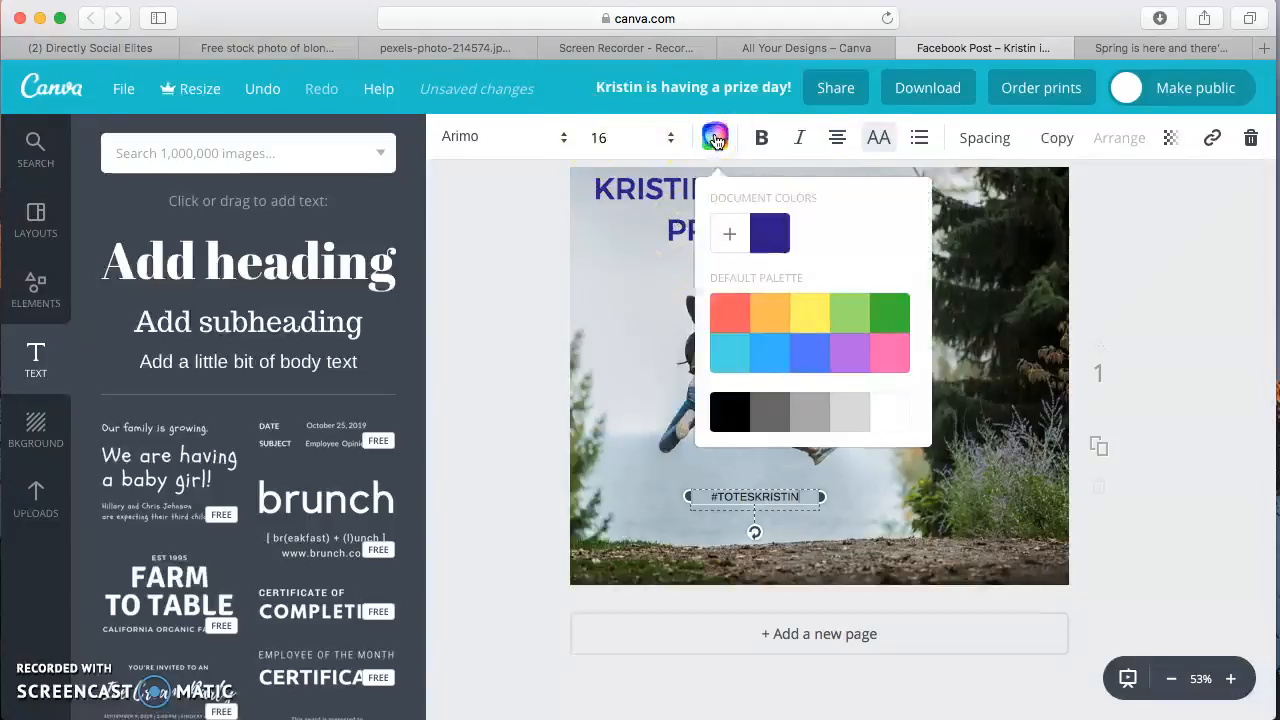
left_click(893, 414)
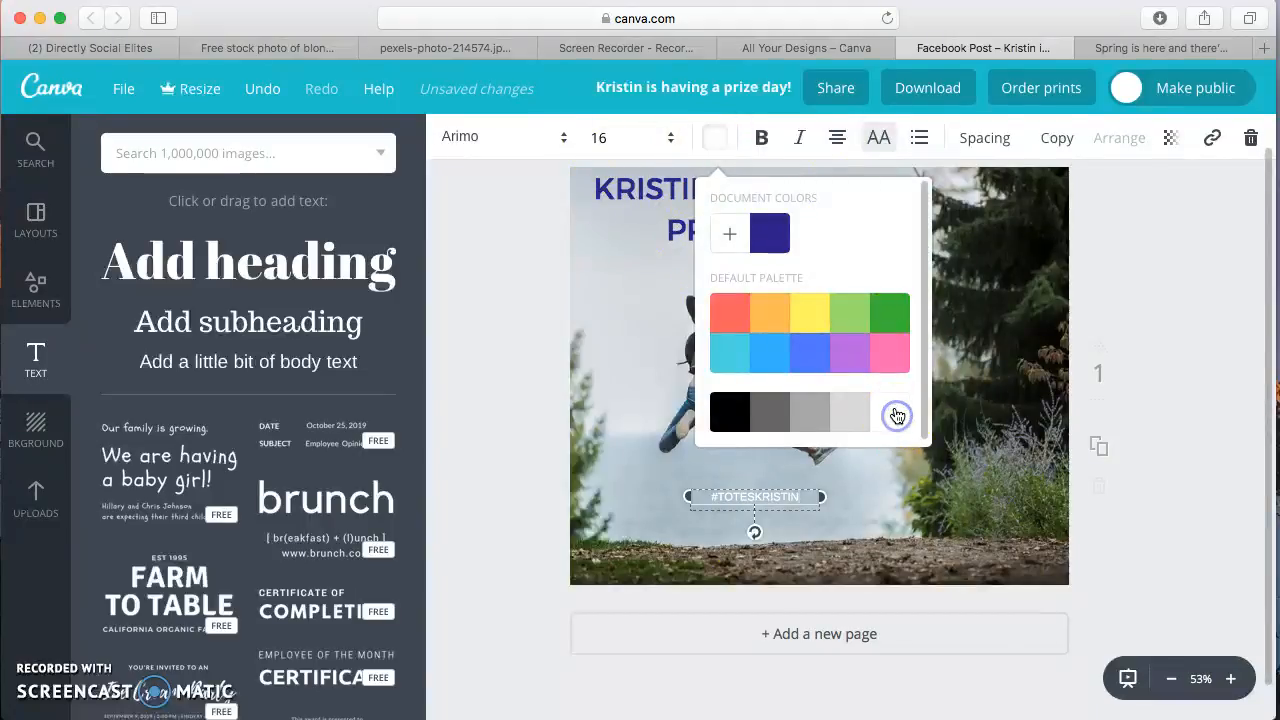
left_click(1183, 311)
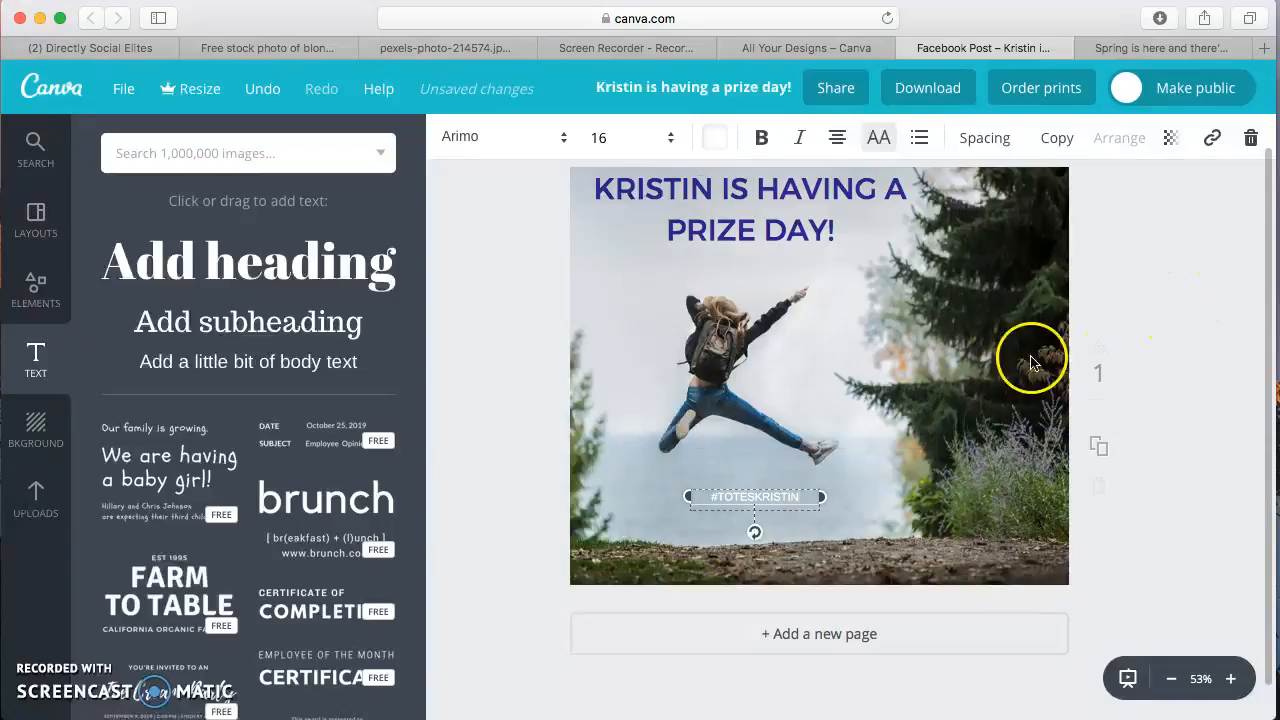
Move the hashtag onto the dark trees to the right of the jumping woman and deselect it
left_click_drag(738, 491, 937, 390)
left_click(1188, 262)
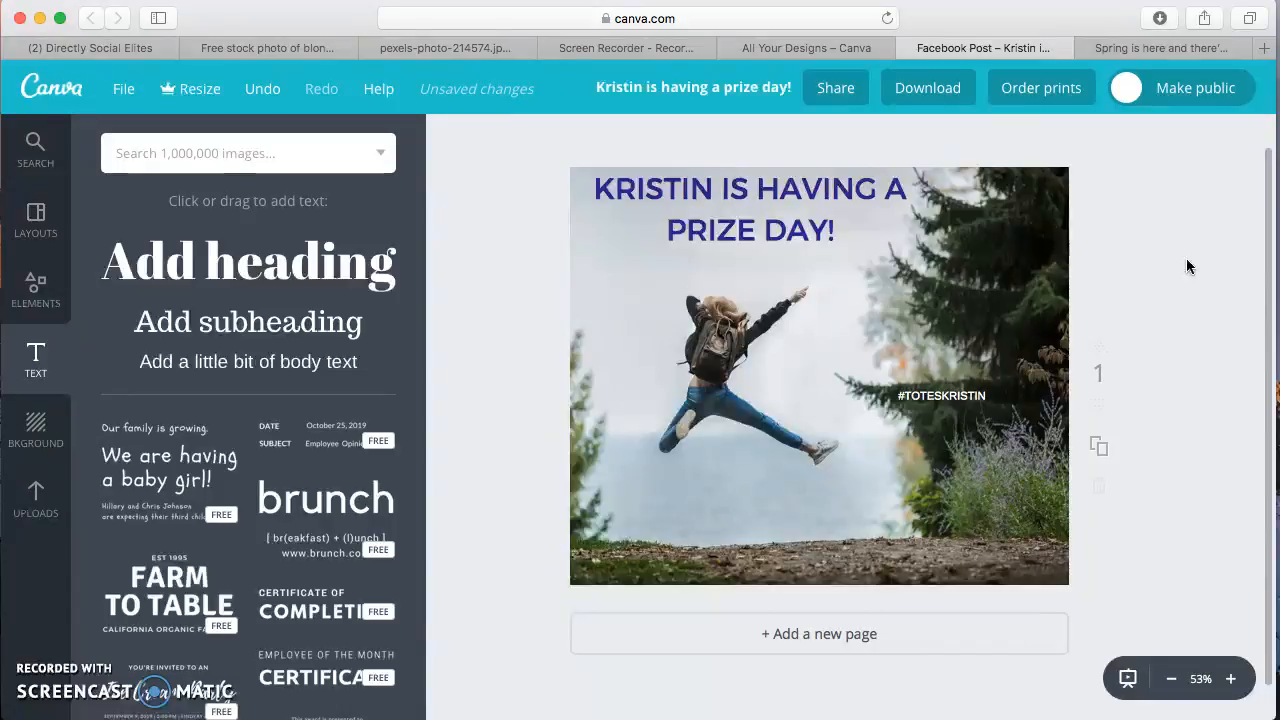
left_click(1189, 202)
Download the finished design and dismiss the download message
left_click(925, 87)
left_click(938, 320)
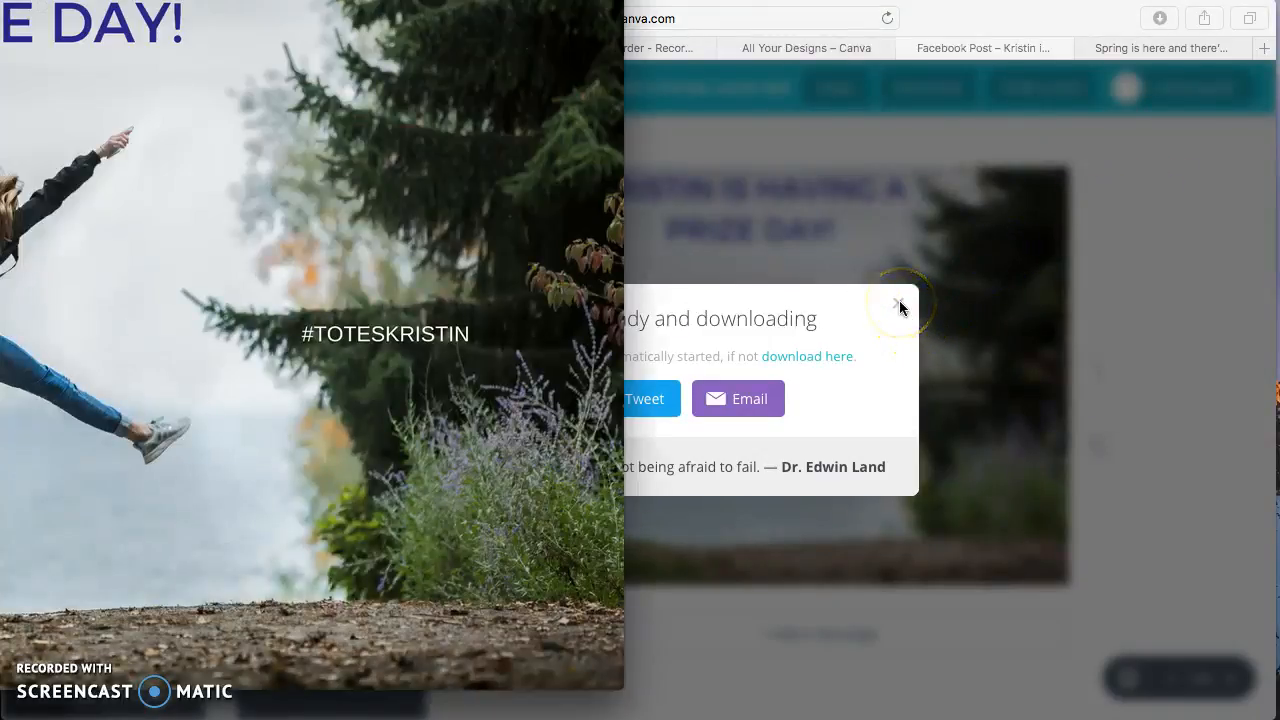
left_click(899, 302)
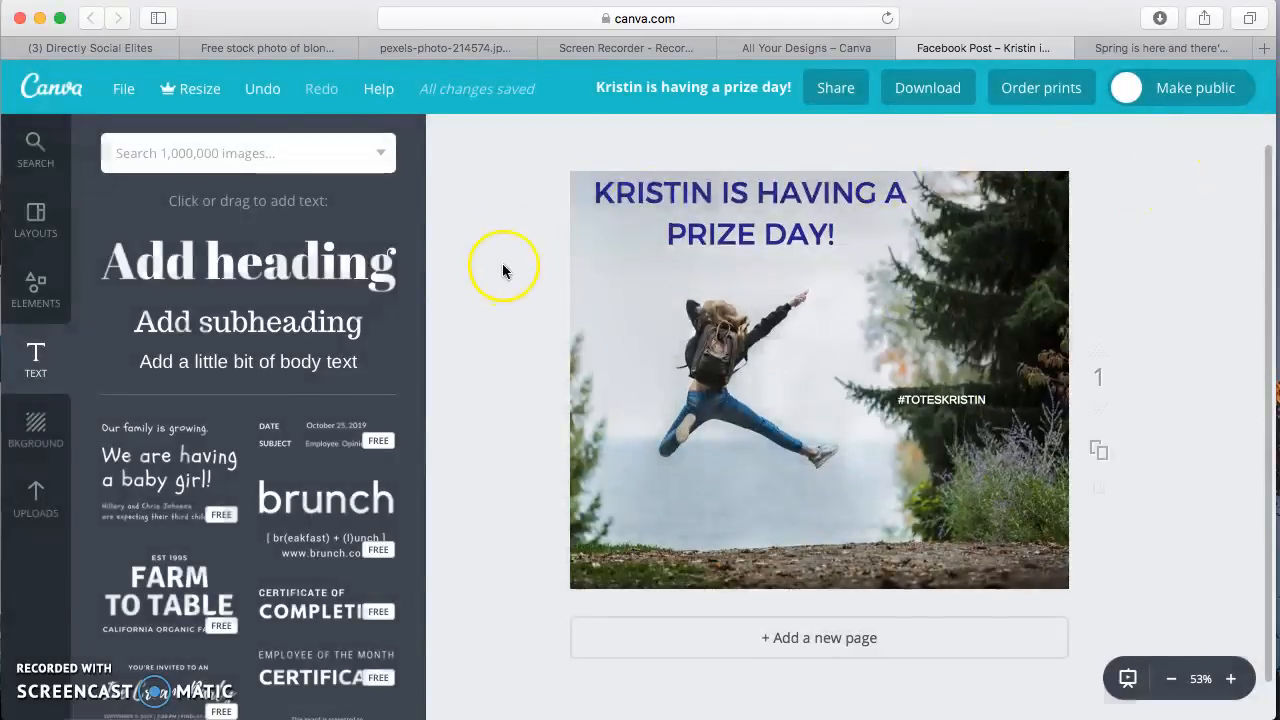
Examine the full list of design types available on the All Your Designs page, from social media posts to blogging and eBooks
left_click(783, 48)
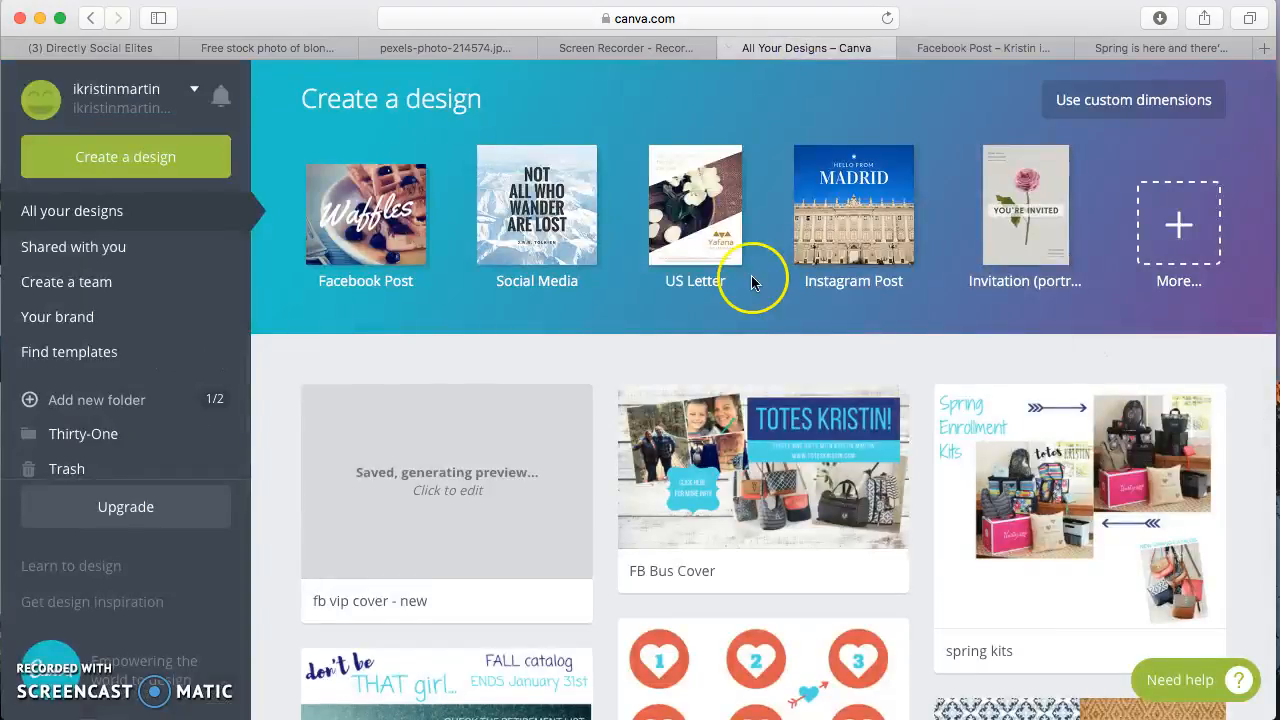
left_click(1178, 228)
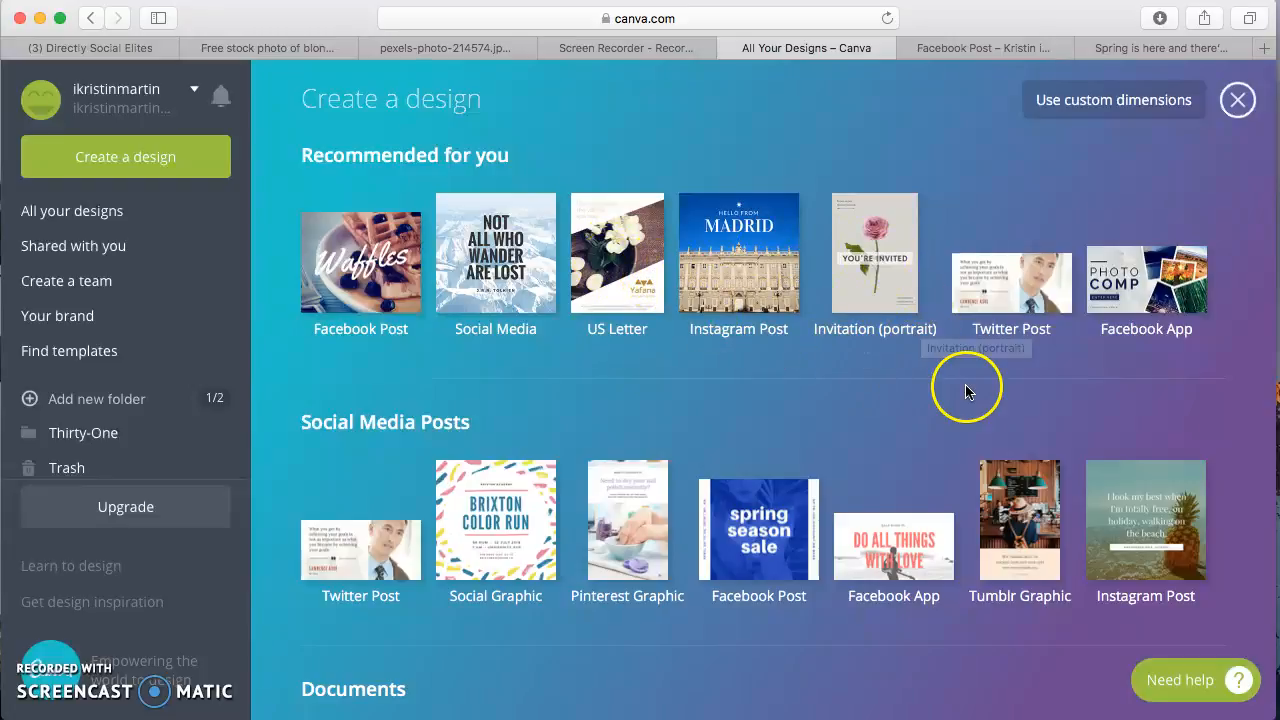
scroll(1248, 375, "down", 5)
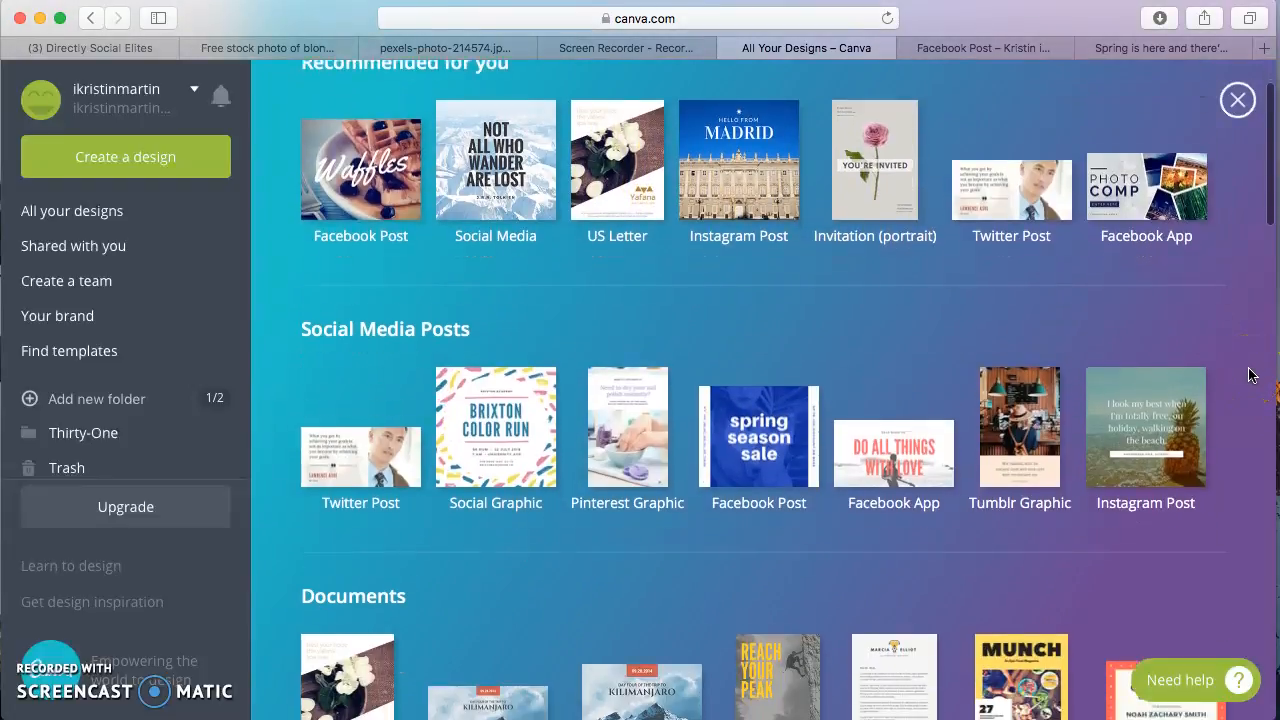
scroll(1249, 376, "down", 3)
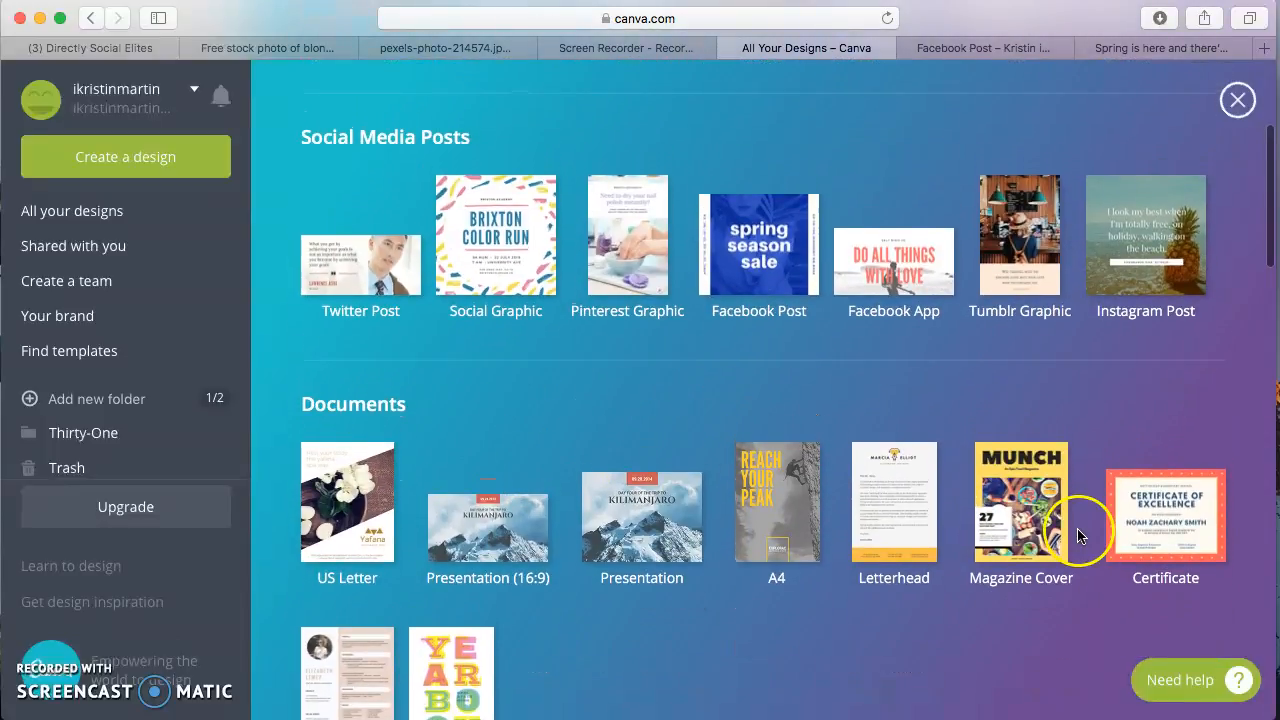
scroll(1080, 530, "down", 6)
scroll(1088, 535, "down", 7)
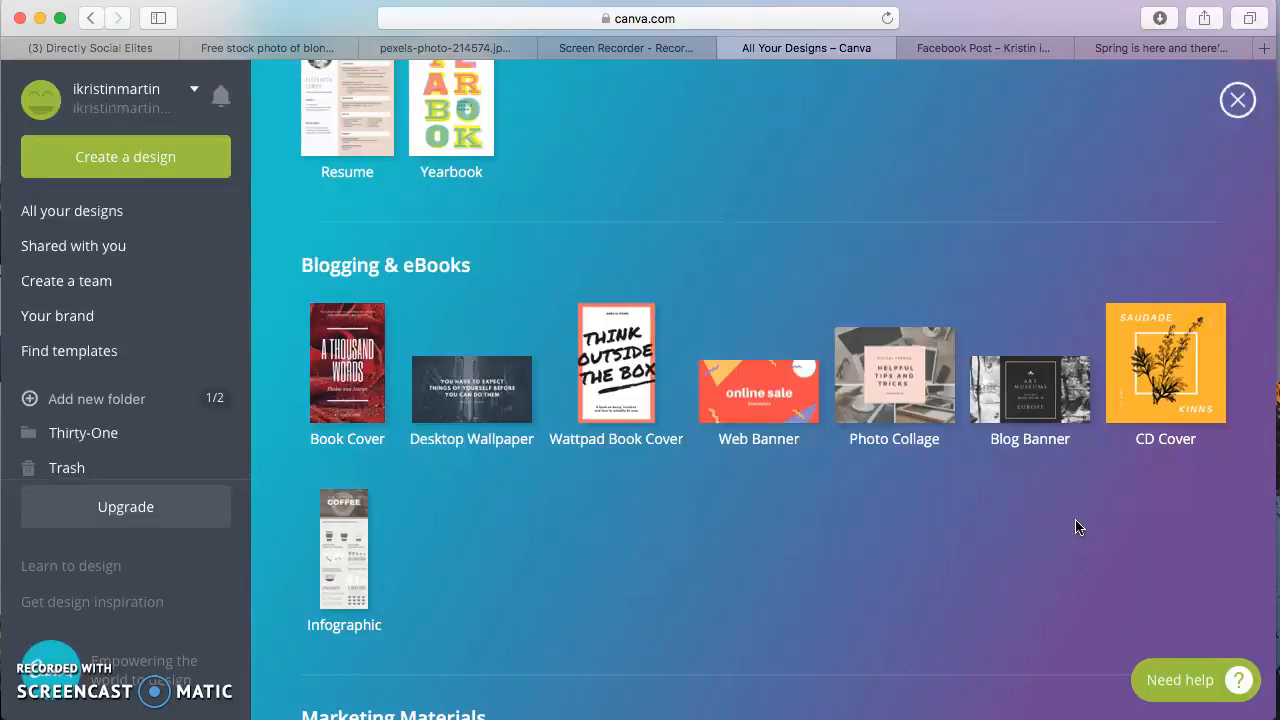
scroll(1076, 527, "down", 3)
scroll(1076, 527, "up", 10)
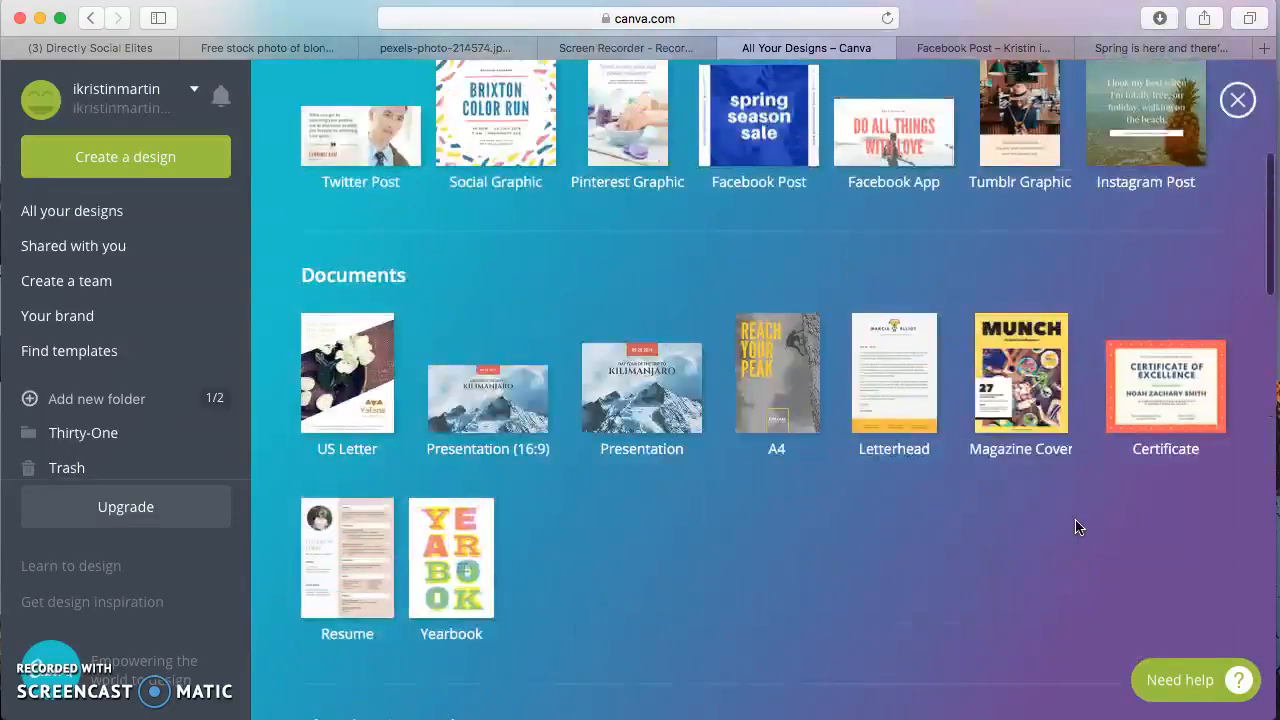